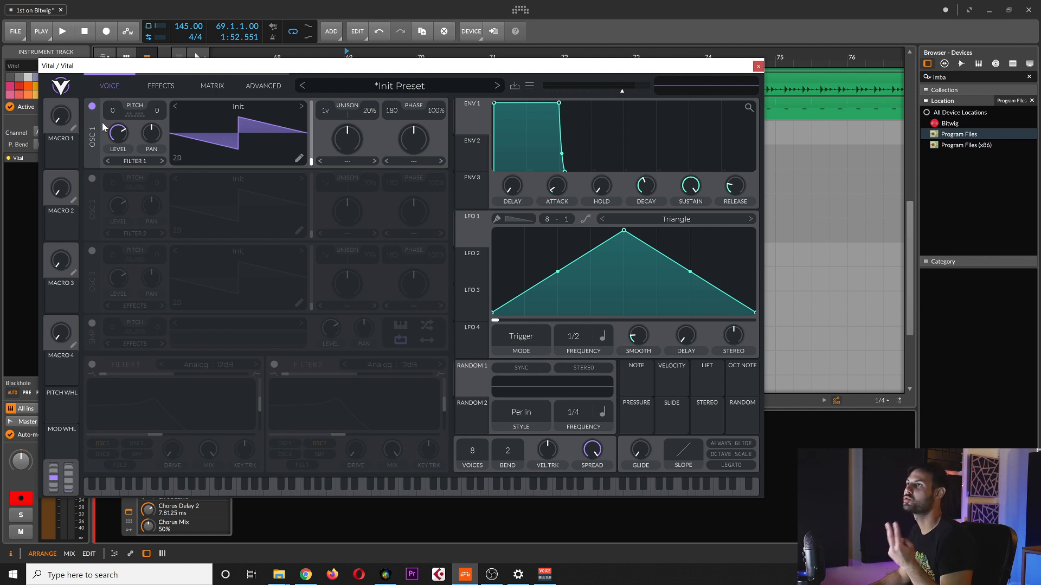
Step: Load the Vital Sine wavetable into oscillator 1
click(274, 108)
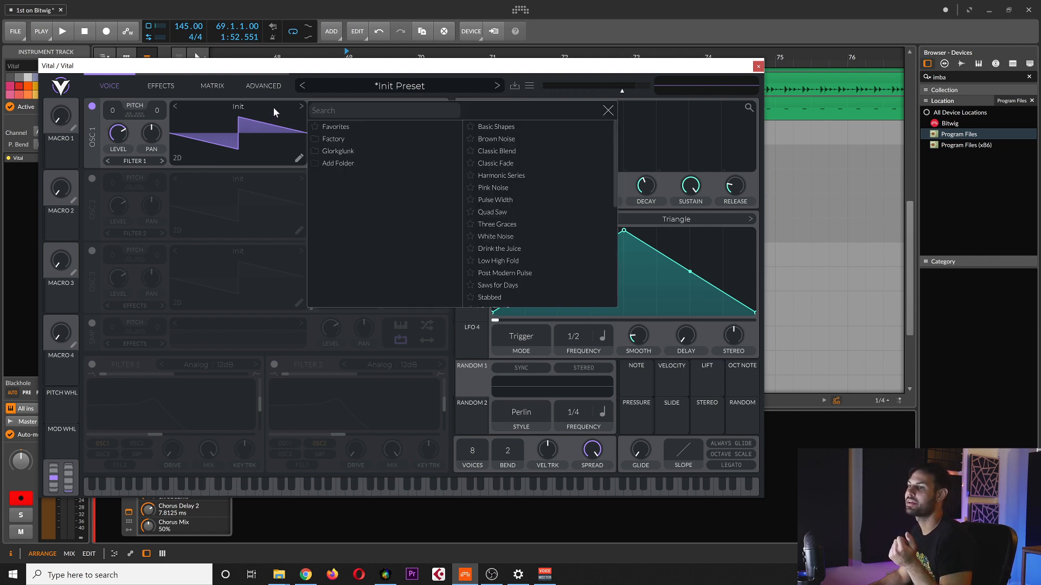
scroll(555, 249, down, 3)
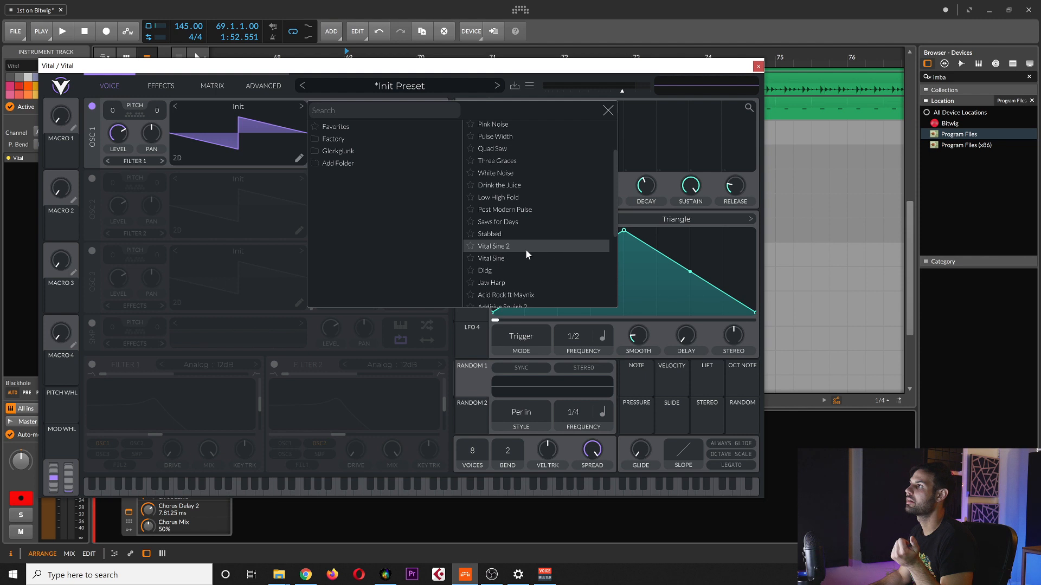
click(509, 258)
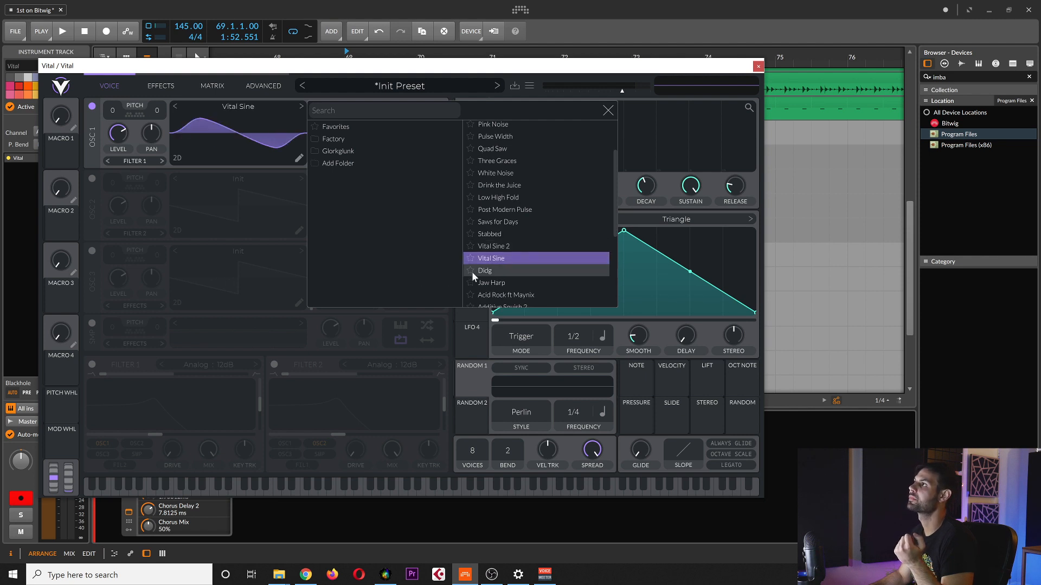
click(123, 229)
Step: Enable oscillator 2 and load the Harmonic Series wavetable into it
click(93, 179)
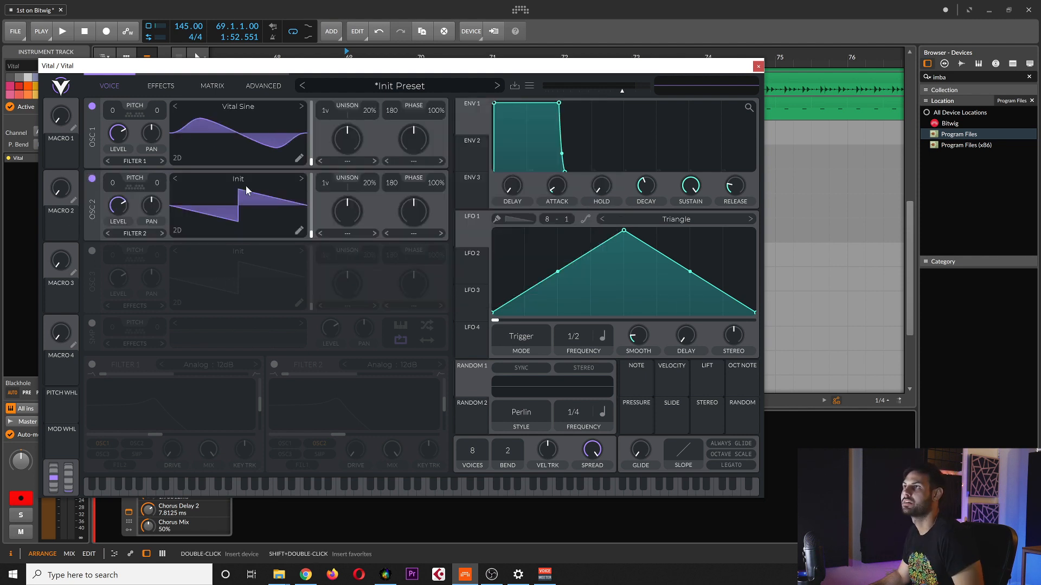
click(246, 184)
scroll(530, 340, down, 5)
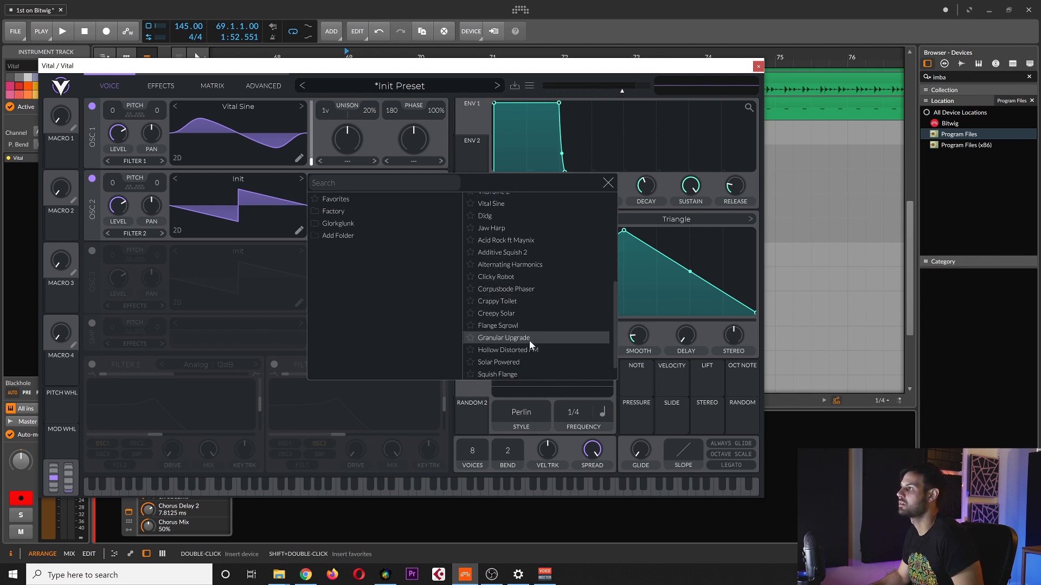
click(529, 340)
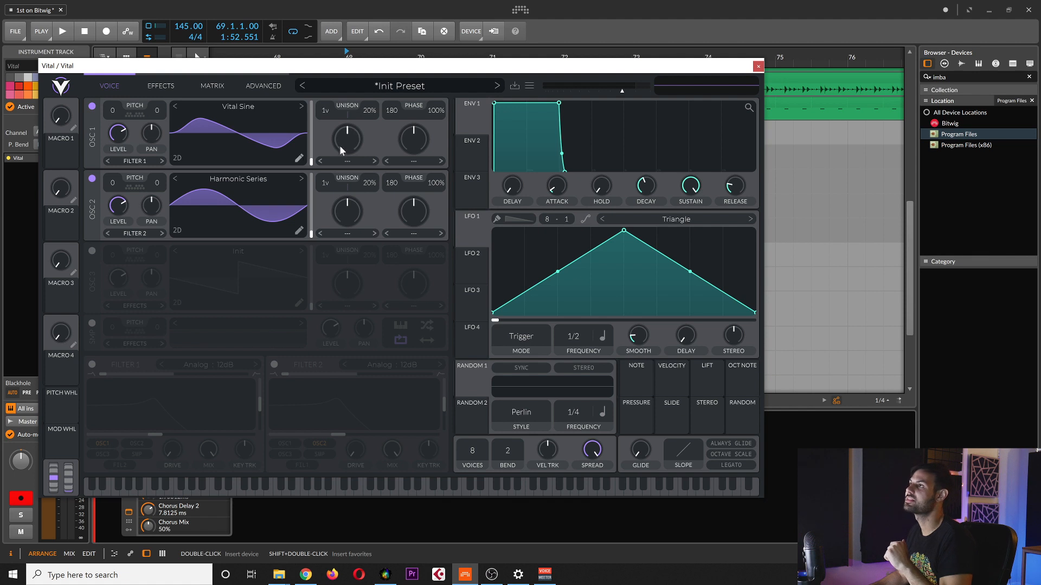
Step: Apply Spectral Time Skew to oscillator 1 and turn its amount down to a low negative setting
click(355, 161)
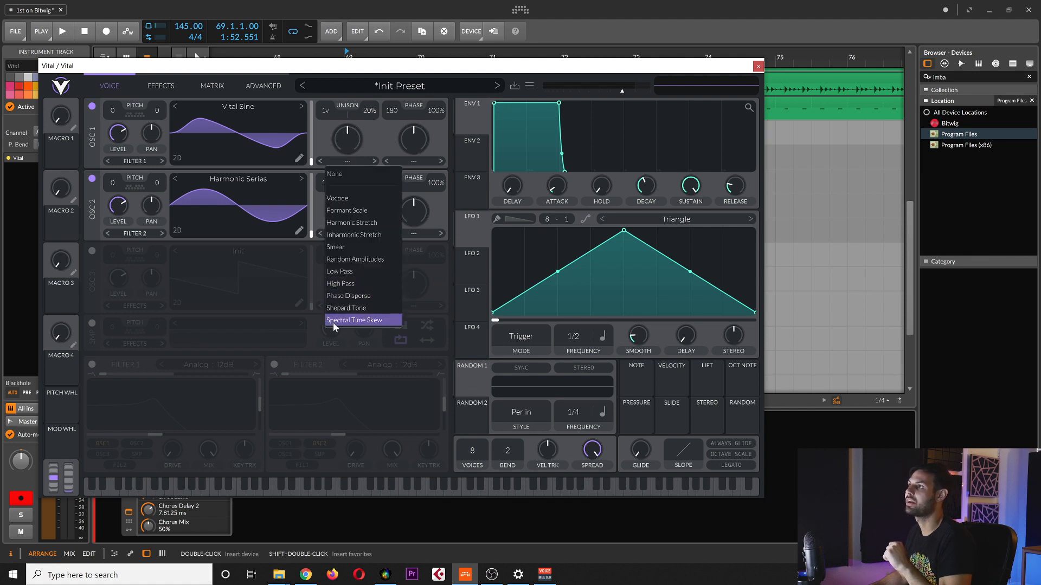
click(352, 318)
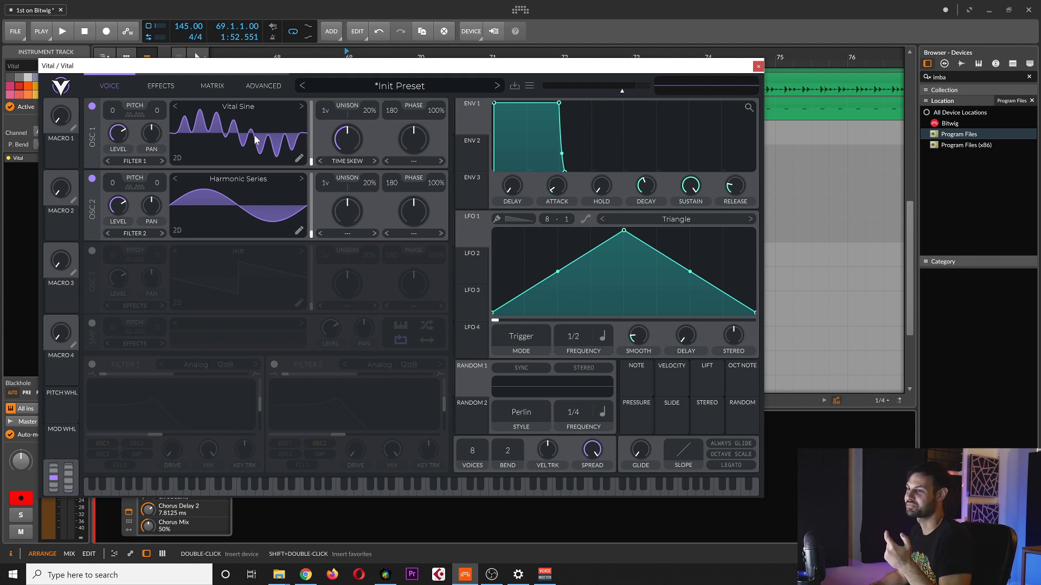
mouse_move(347, 141)
mouse_down()
mouse_move(333, 189)
mouse_move(344, 201)
mouse_move(352, 93)
mouse_move(344, 148)
mouse_up()
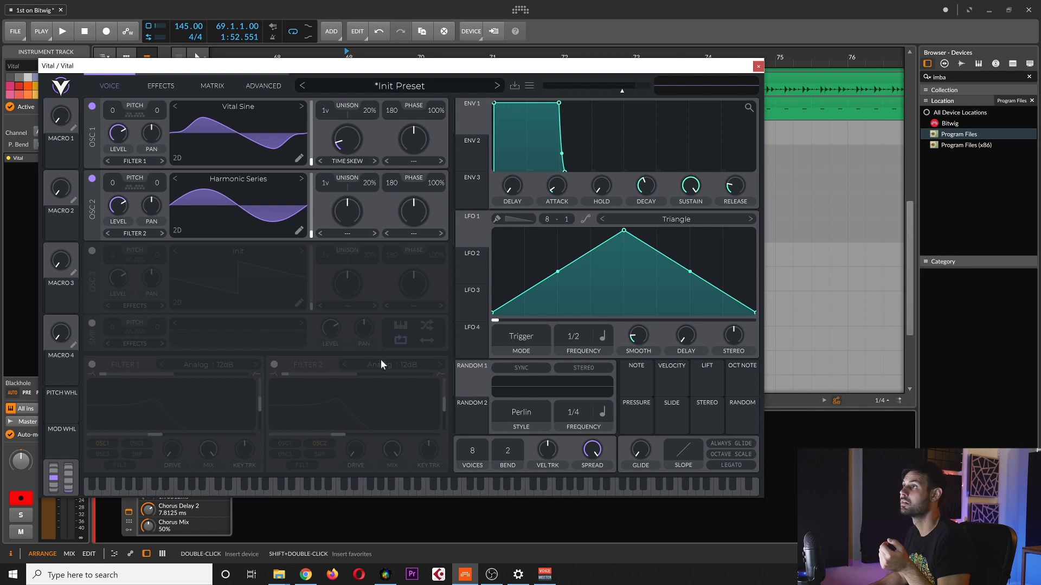
Step: Apply Formant phase distortion to oscillator 1 and raise its amount to roughly three quarters of the range
click(422, 161)
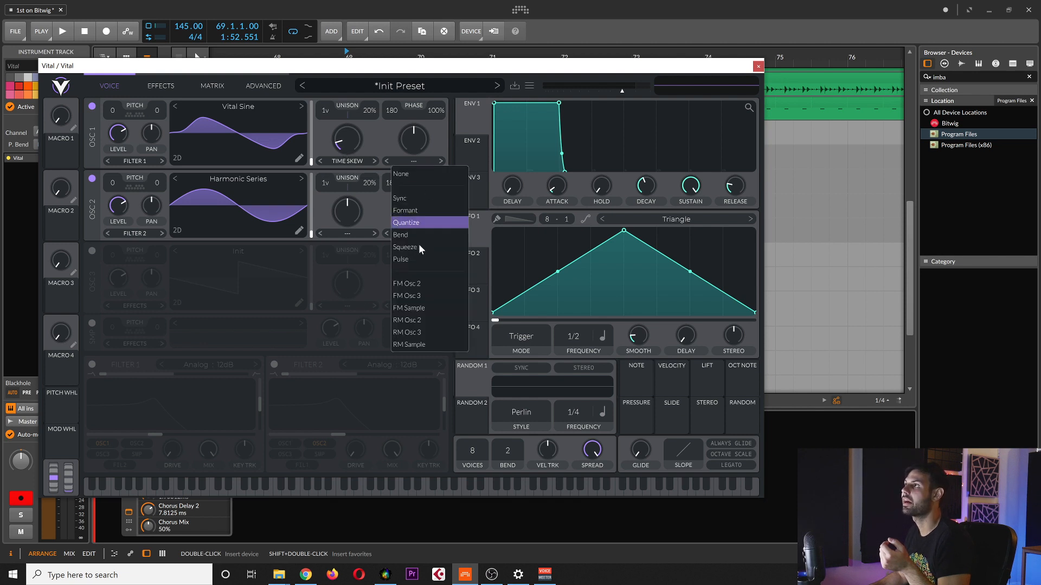
click(435, 213)
drag(416, 149, 415, 141)
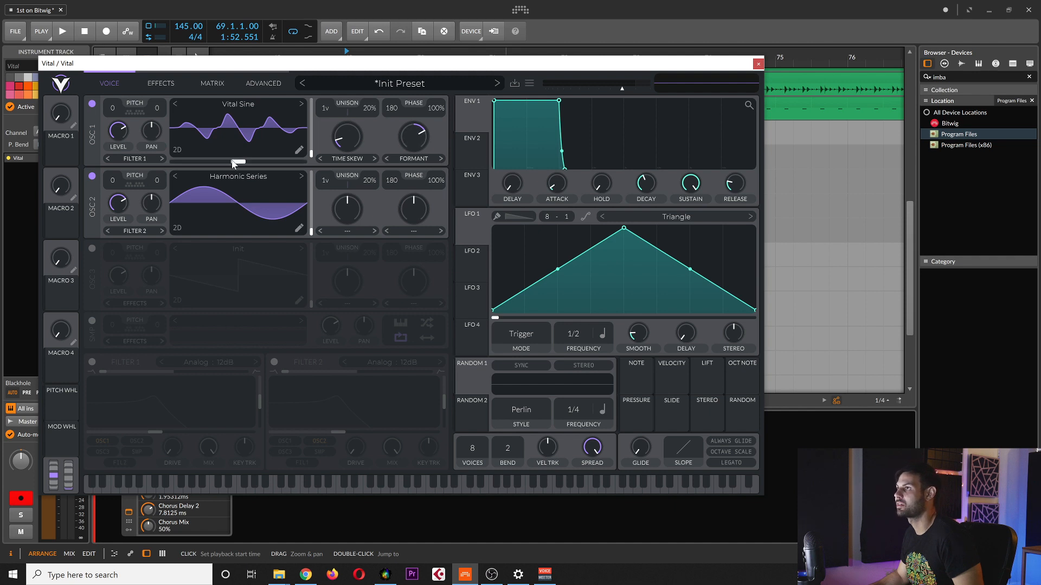
Step: Shift oscillator 1's Formant distortion phase slightly below centre, and set the oscillator's phase to 54 with 0% randomization
mouse_move(238, 165)
drag(238, 165, 222, 167)
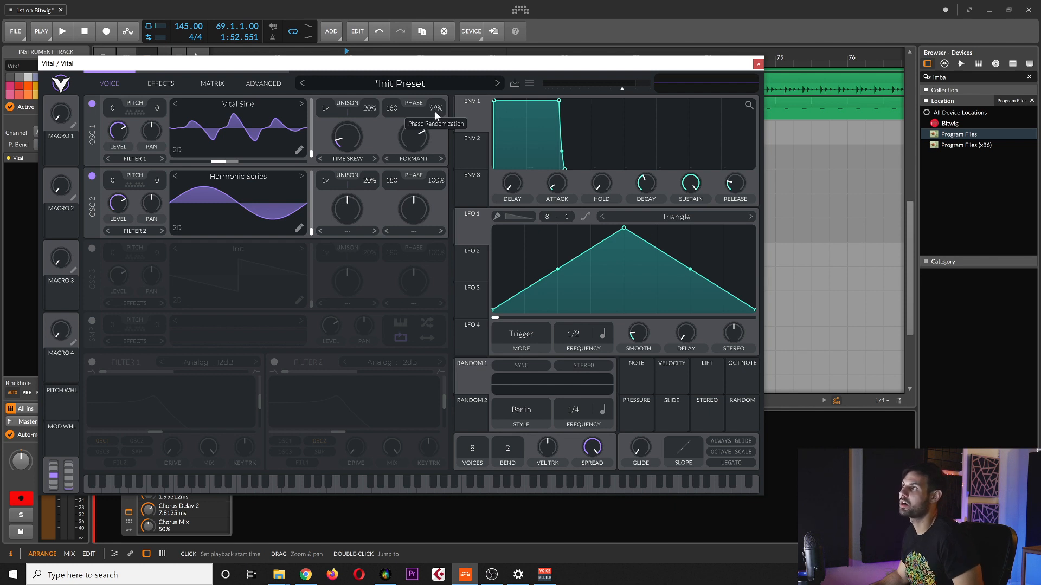
drag(434, 110, 454, 326)
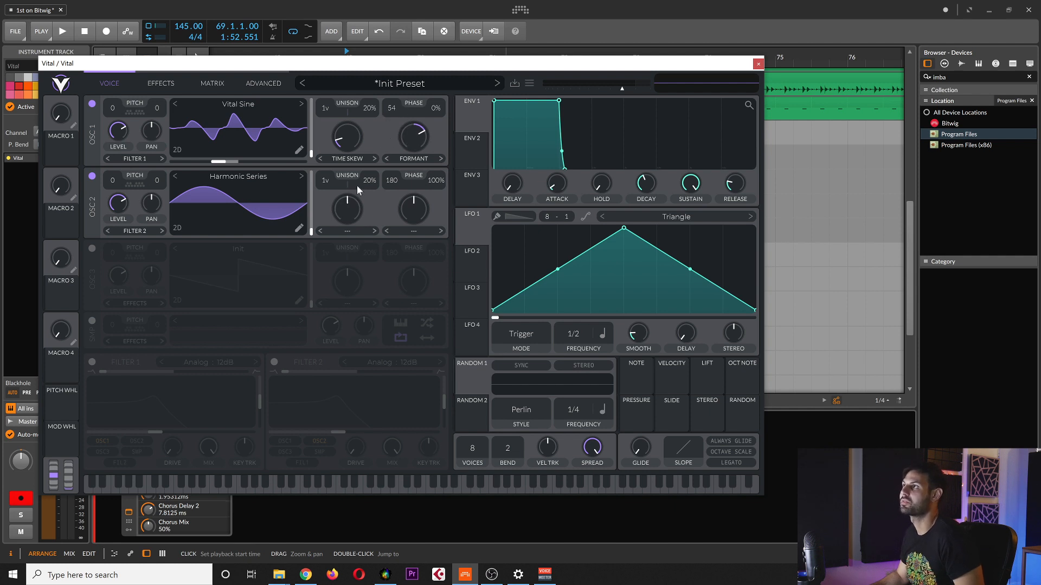
Step: Apply Phase Disperse to oscillator 2 and turn its amount moderately below centre
click(363, 228)
click(398, 219)
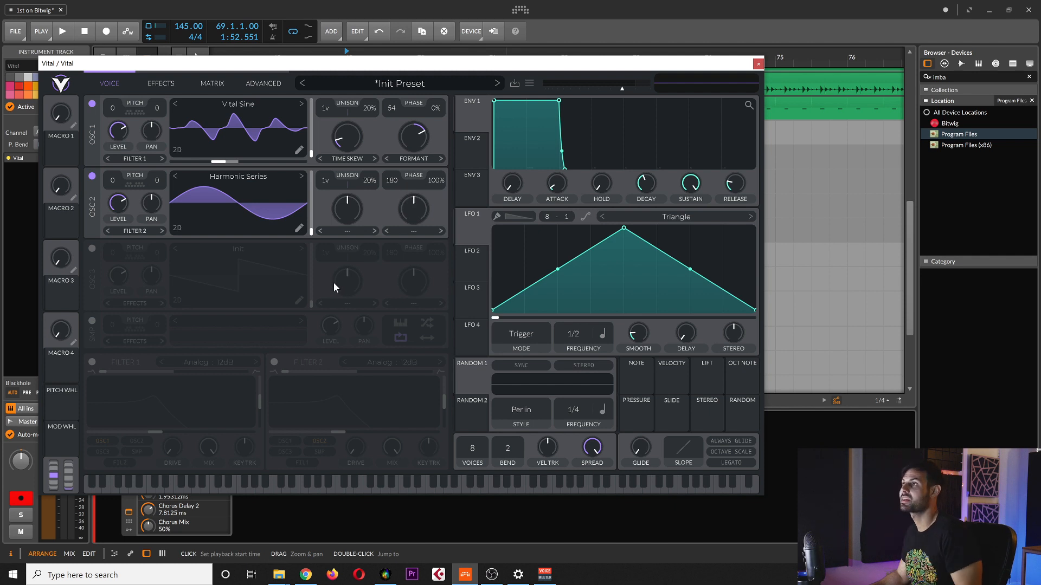
click(354, 231)
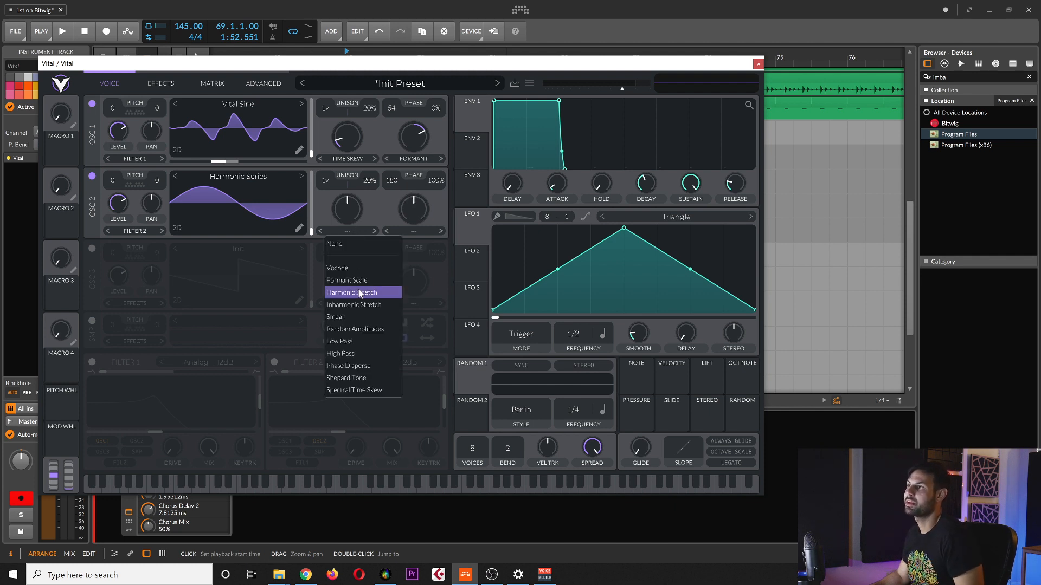
click(358, 365)
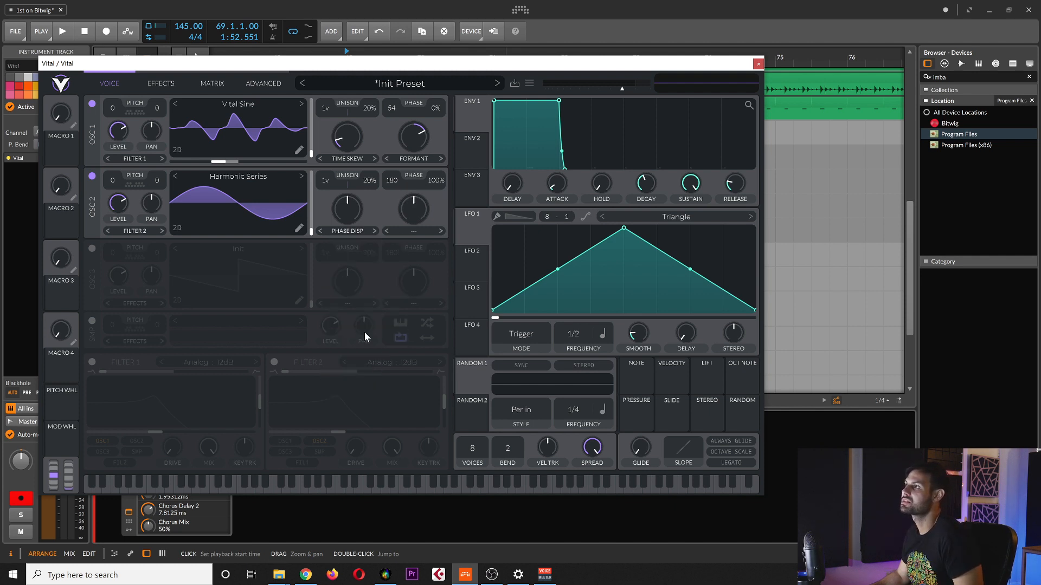
drag(355, 207, 342, 305)
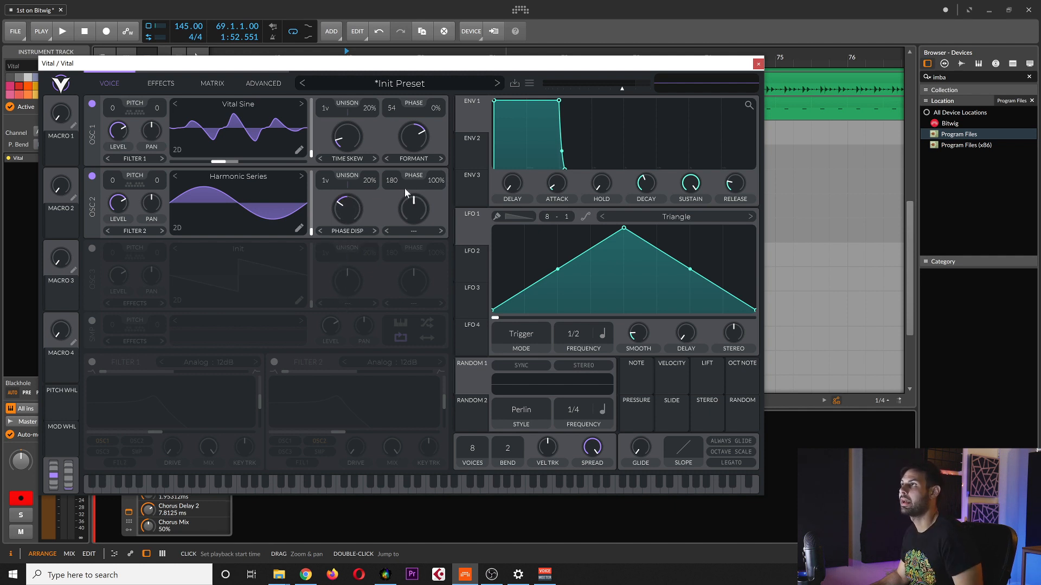
Step: Apply Bend distortion to oscillator 2, shift its distortion phase slightly above centre, and lower the Bend amount moderately
click(415, 231)
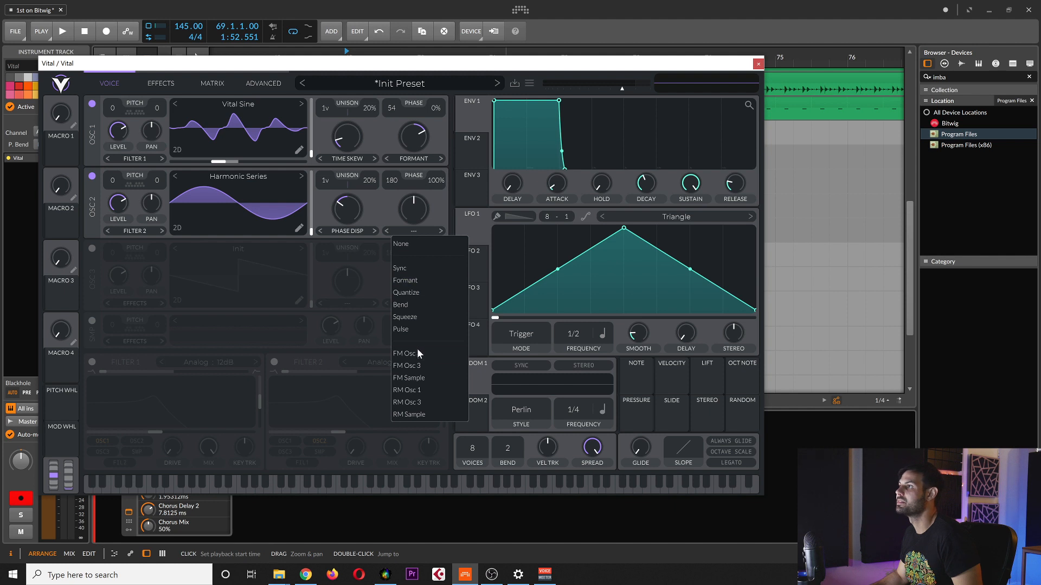
click(418, 305)
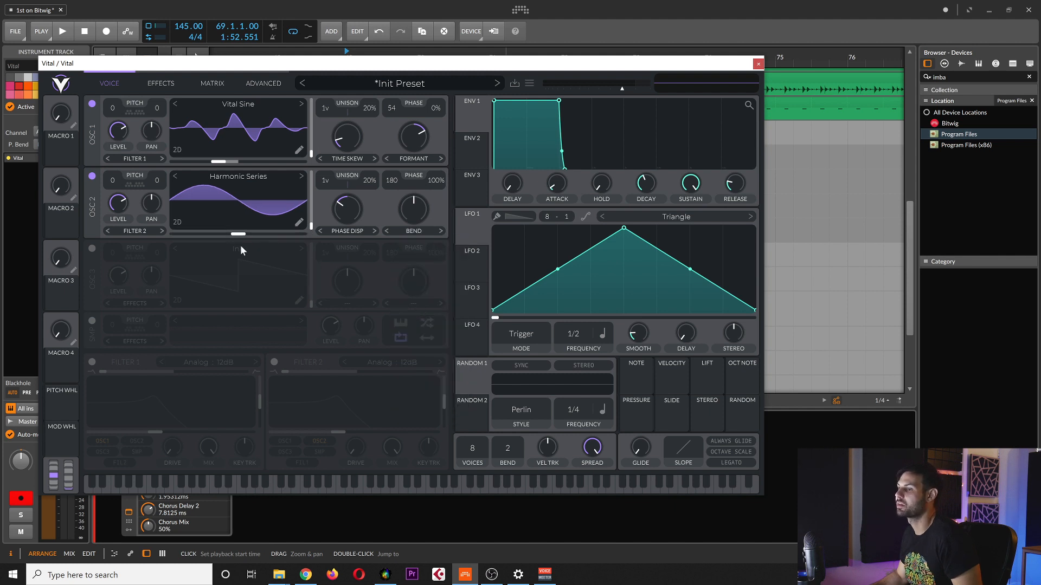
mouse_move(242, 237)
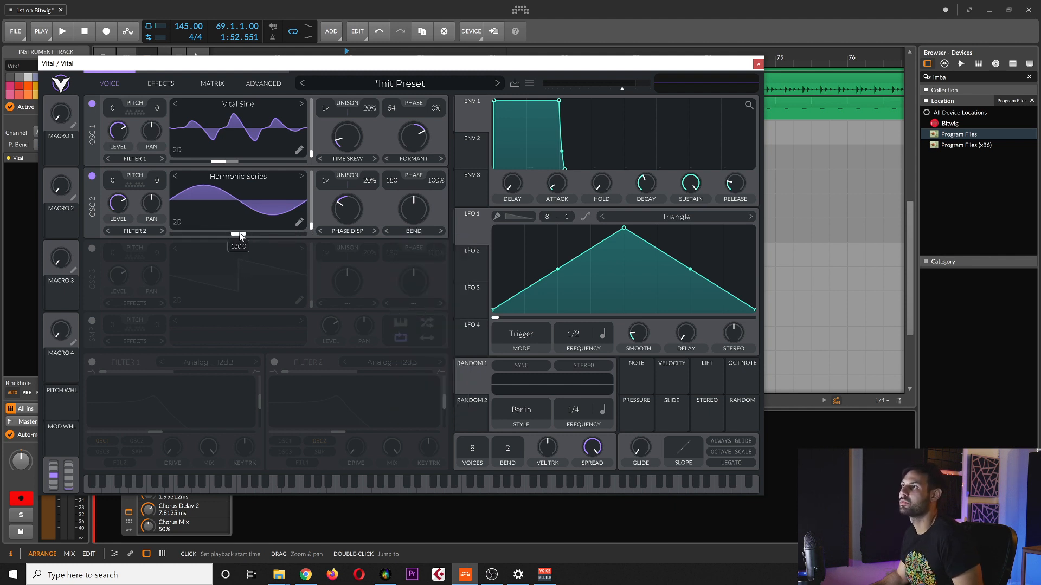
drag(295, 237, 334, 232)
drag(409, 211, 388, 274)
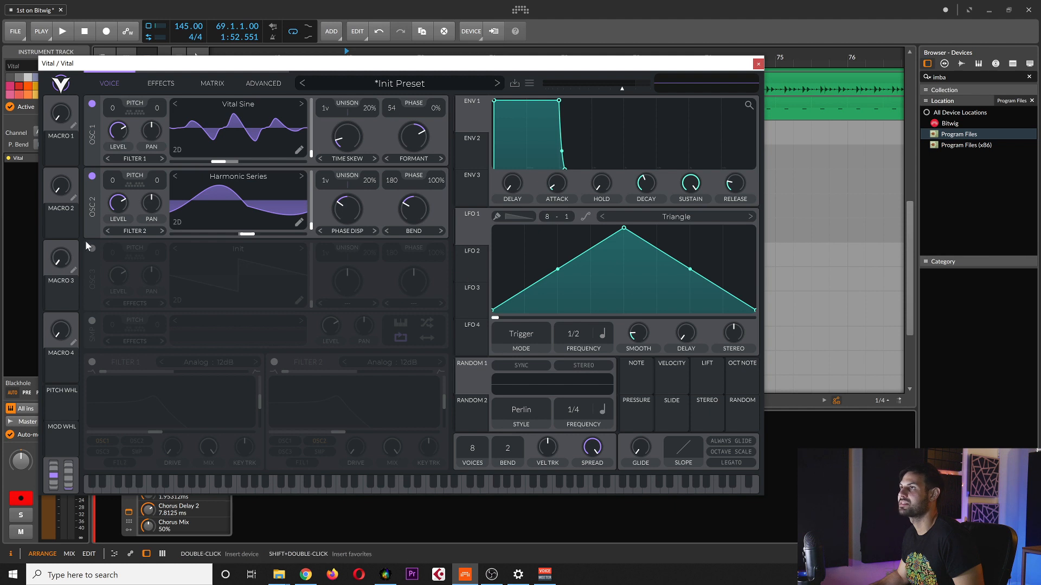
Step: Route oscillator 2 to Filter 1
click(138, 232)
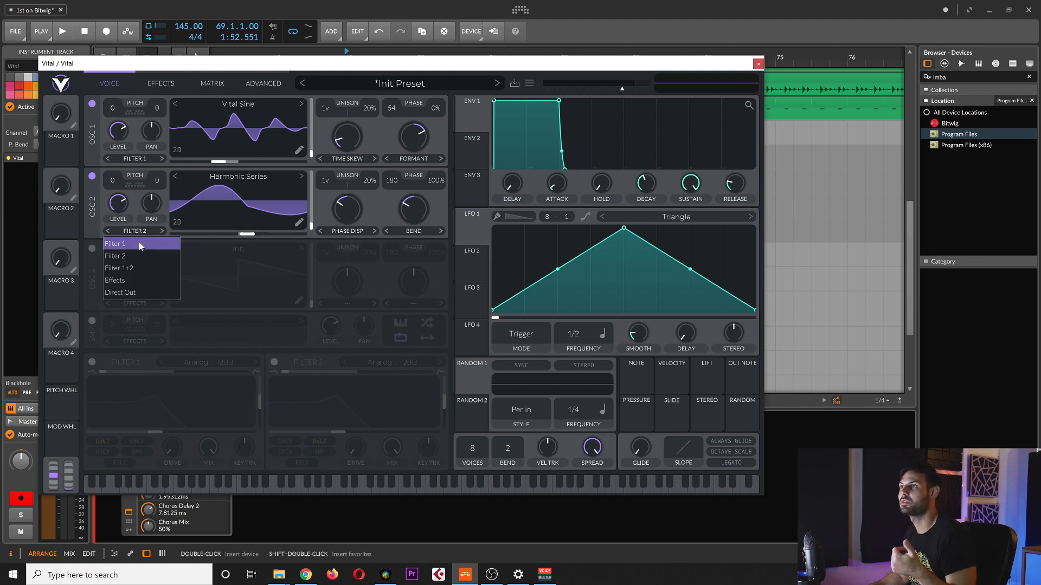
click(139, 244)
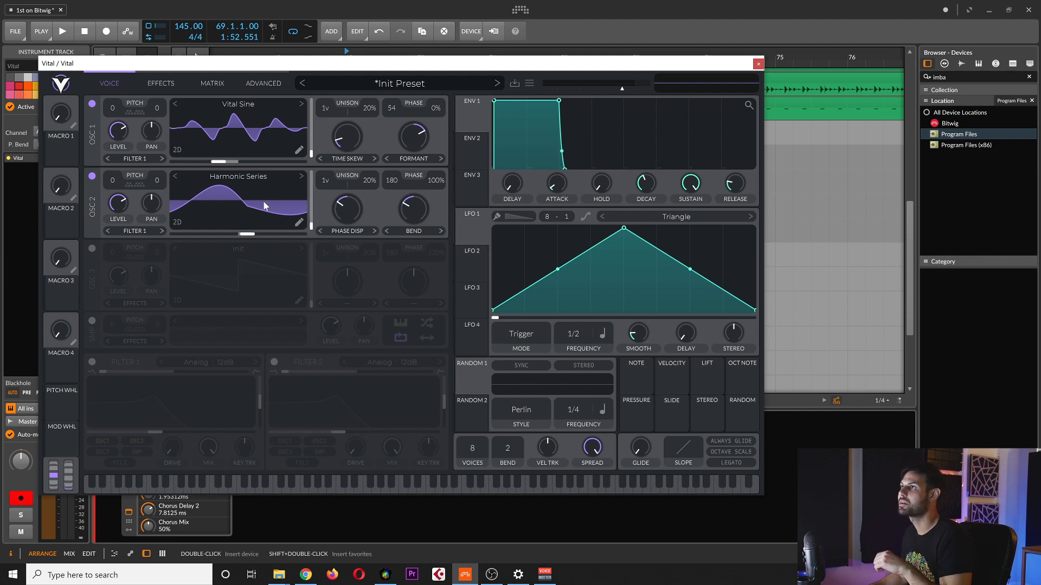
Step: Raise oscillator 2's wavetable position to the maximum and transpose oscillator 1 up 12 semitones
drag(312, 228, 313, 154)
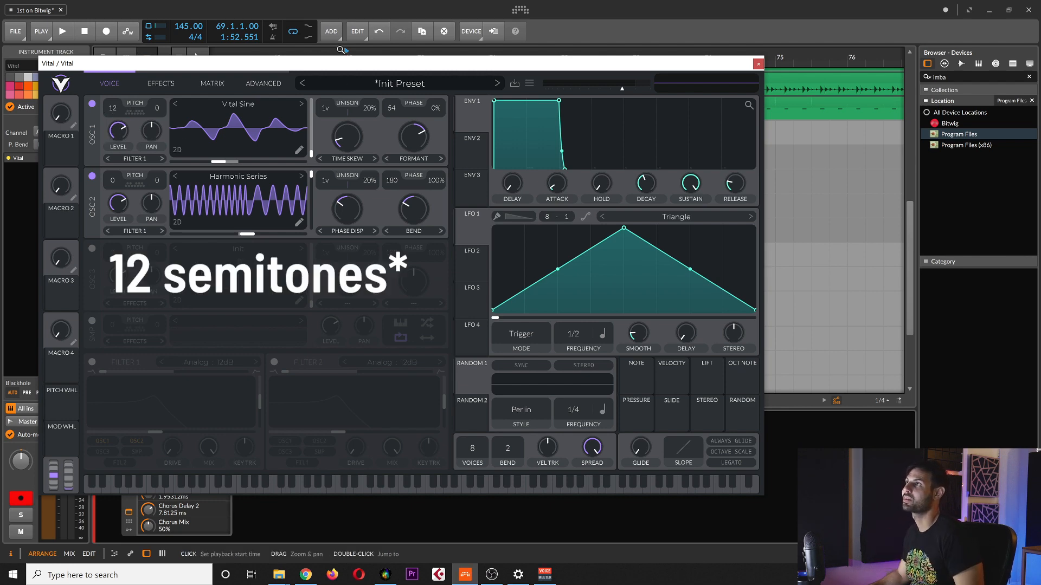
drag(348, 65, 341, 61)
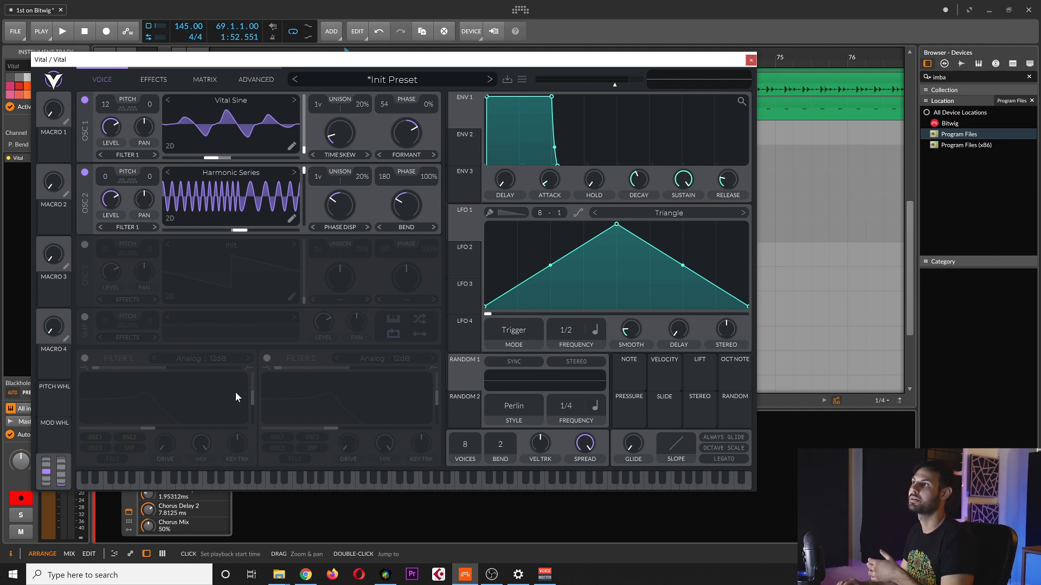
Step: Enable Filter 1 and Filter 2, and set Filter 1's type to Phaser with the Negative style
click(85, 359)
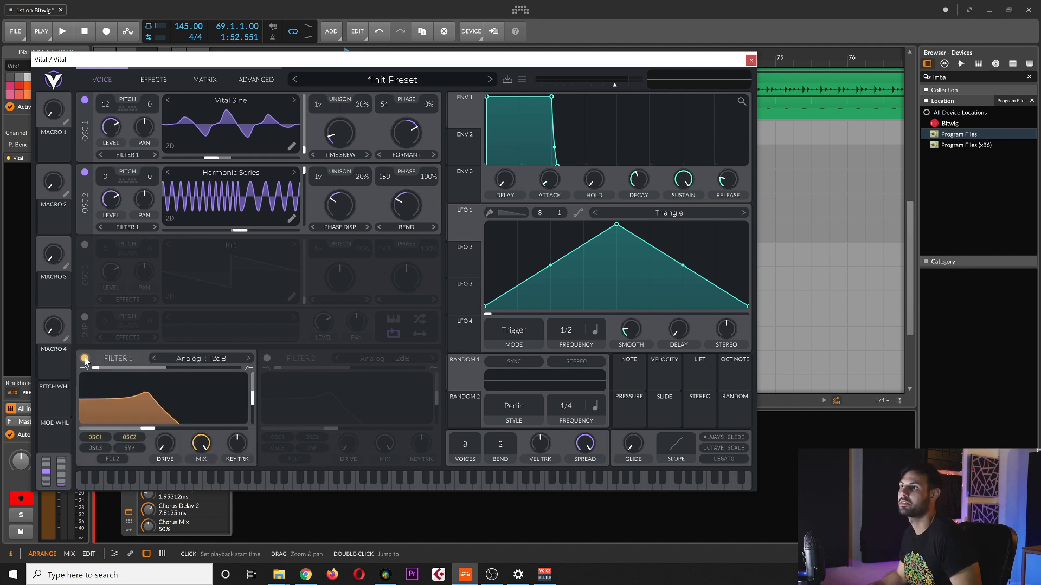
click(266, 359)
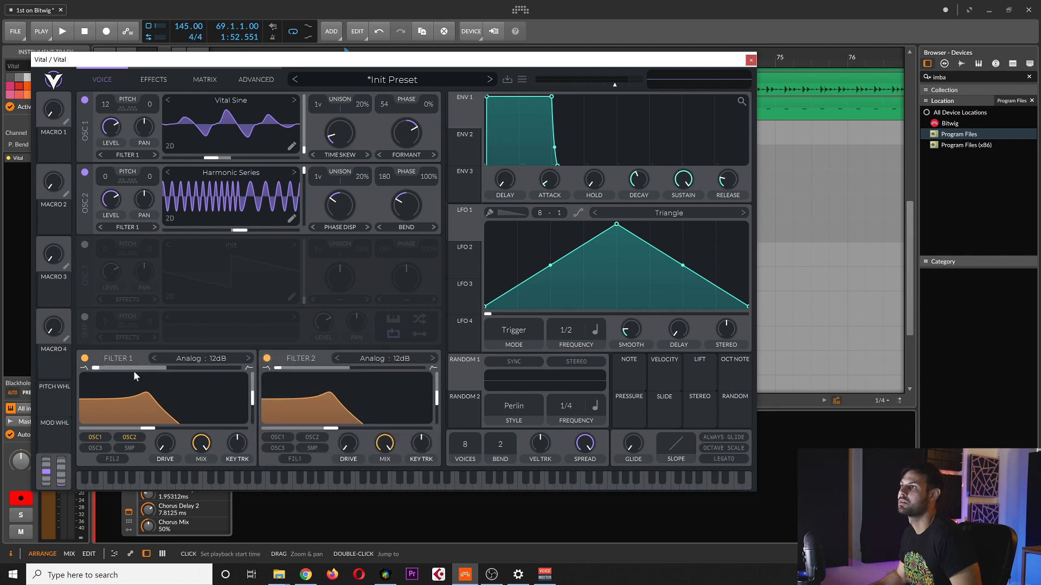
click(221, 356)
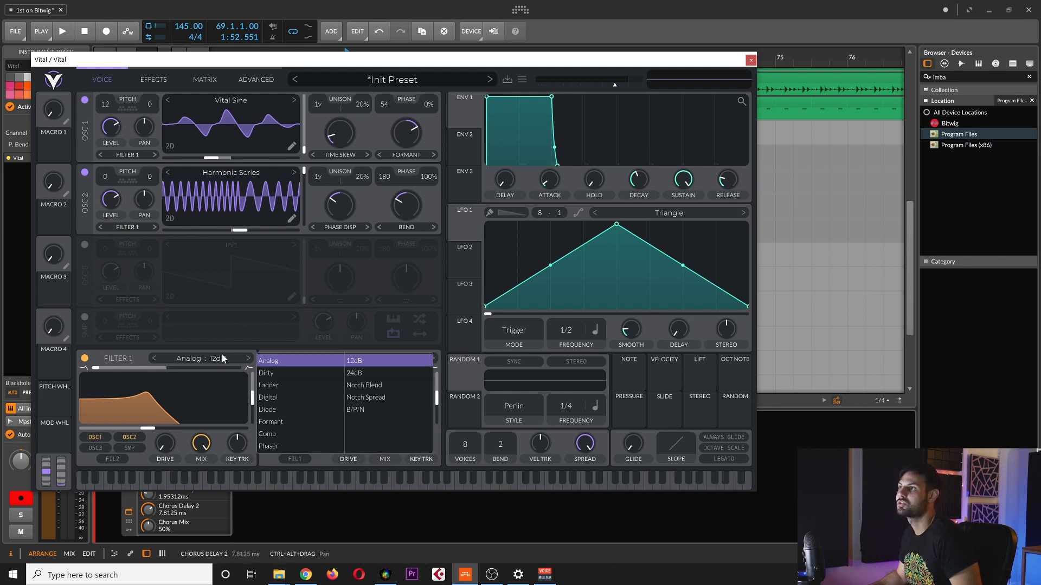
click(290, 444)
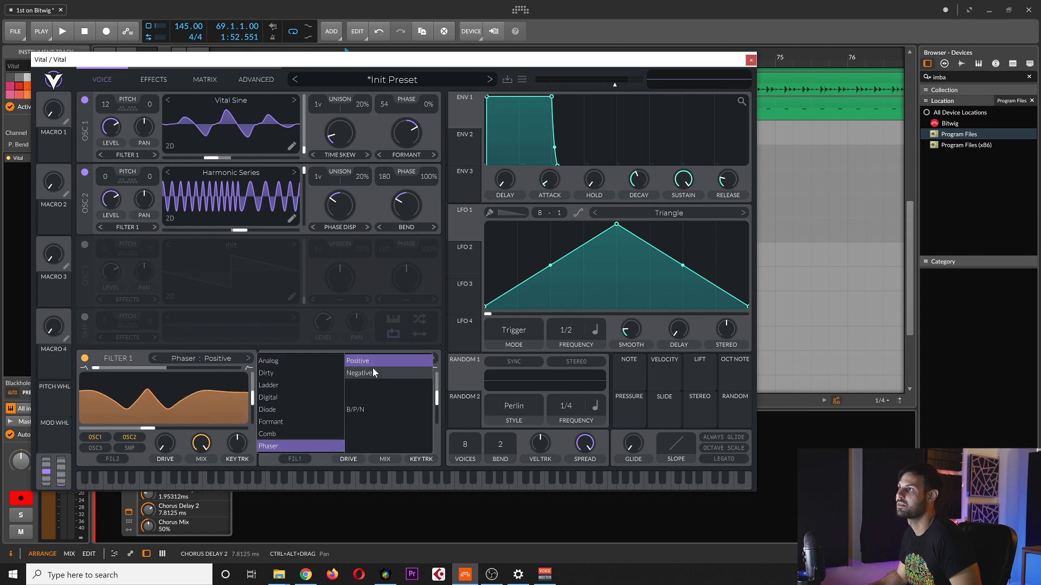
click(366, 374)
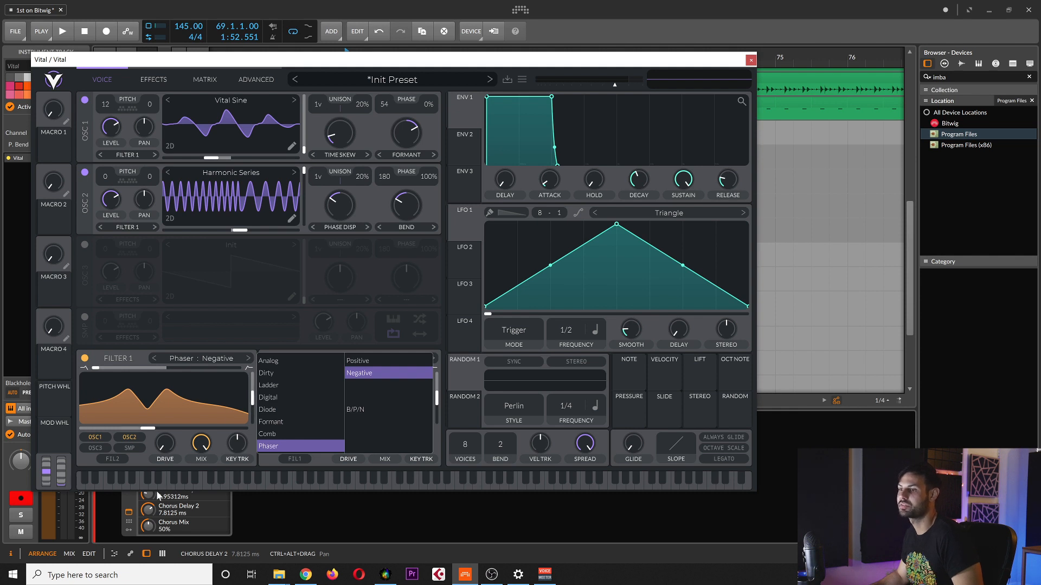
Step: Raise Filter 1's drive to just over half and move its blend to the middle
click(166, 444)
drag(165, 444, 162, 416)
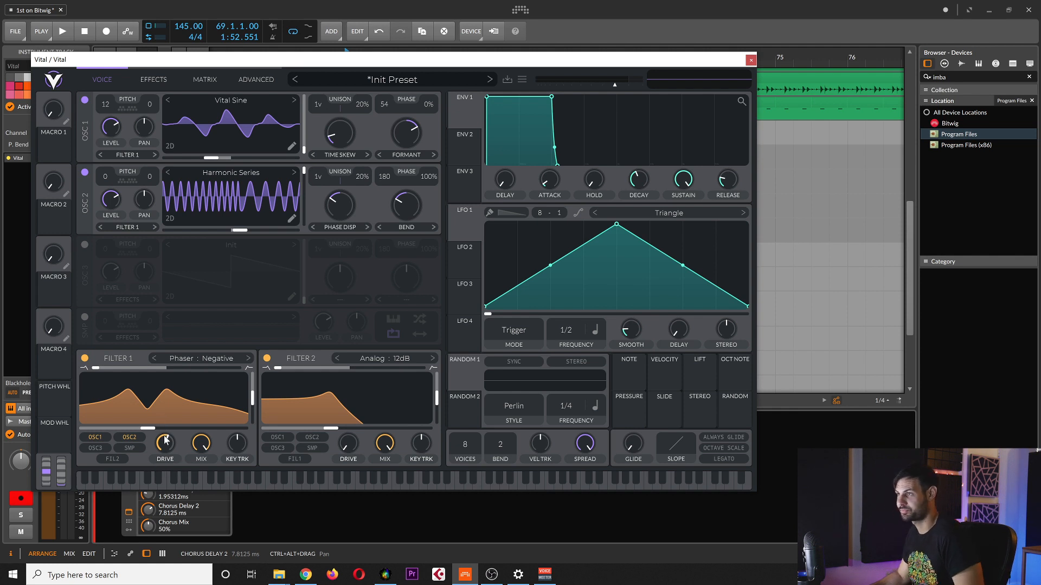
drag(95, 368, 178, 374)
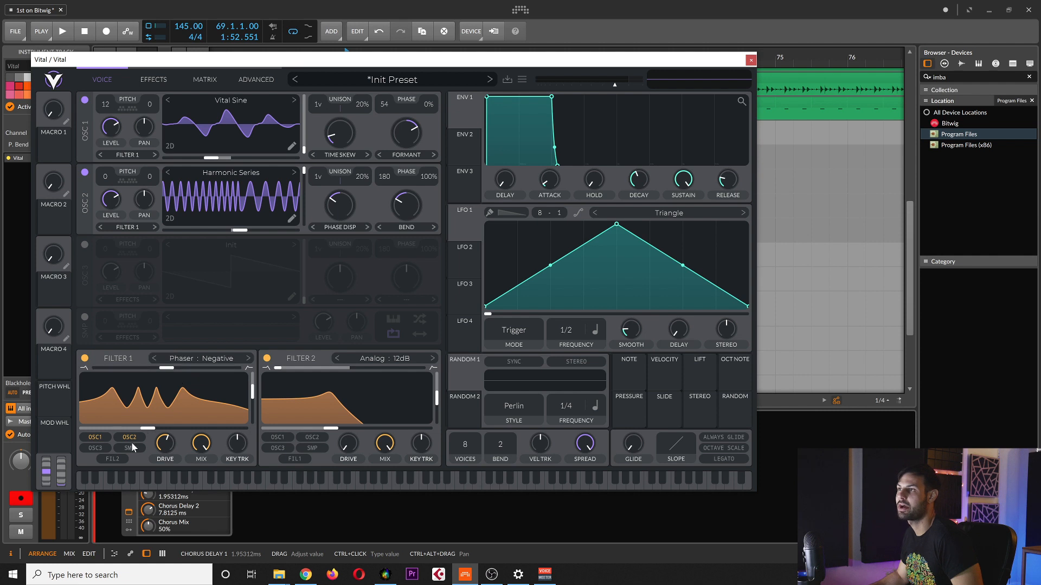
Step: Raise Filter 1's cutoff slightly and increase its resonance a little
mouse_move(148, 429)
mouse_down()
mouse_move(164, 434)
mouse_move(153, 436)
mouse_up()
drag(71, 521, 56, 527)
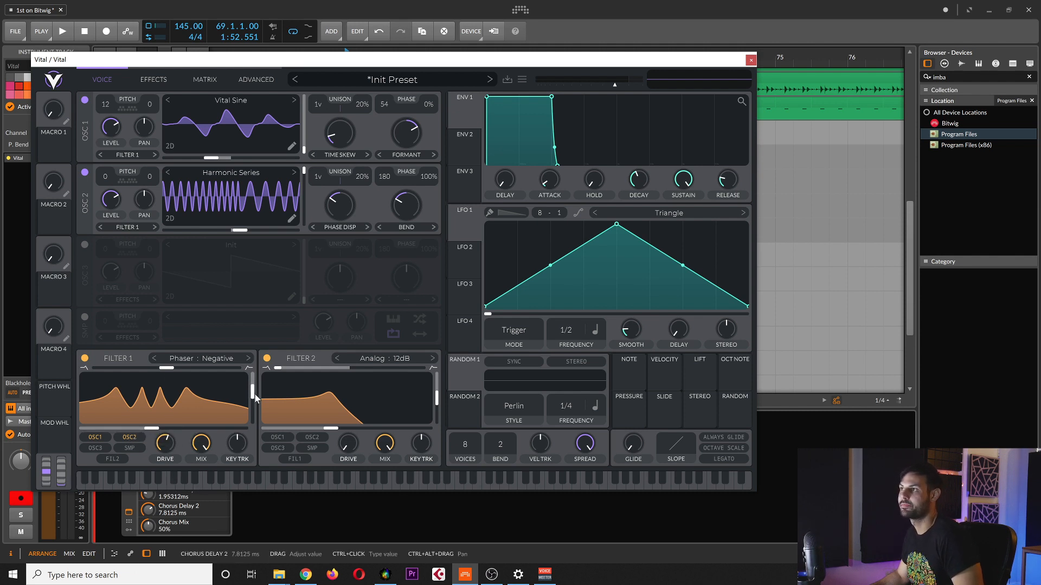
drag(253, 392, 256, 386)
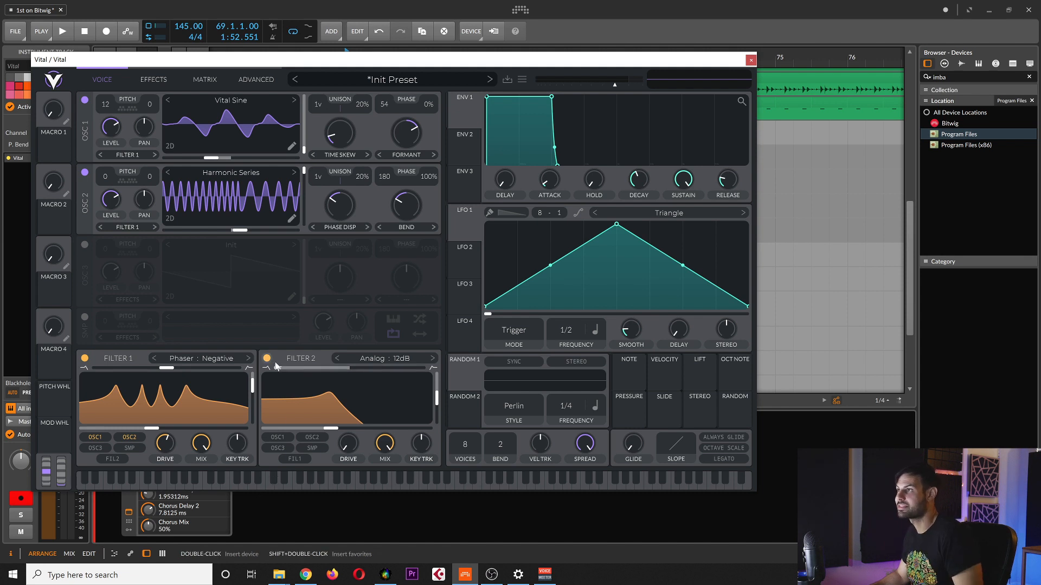
Step: Shift Filter 2's blend toward the high-pass end, set its cutoff slightly below the middle and feed it from Filter 1
drag(331, 429, 375, 422)
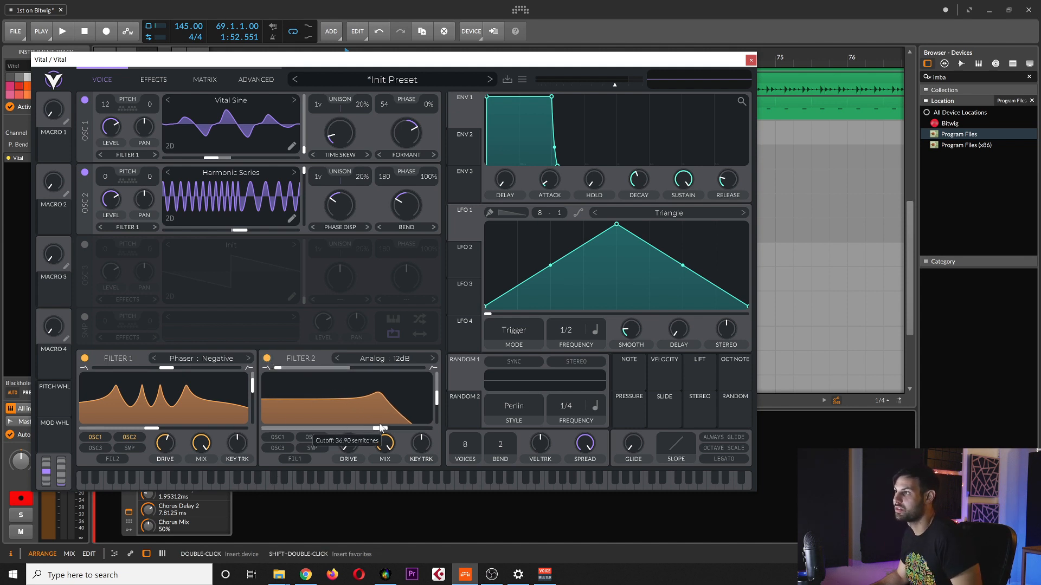
drag(288, 366, 422, 368)
drag(420, 415, 355, 415)
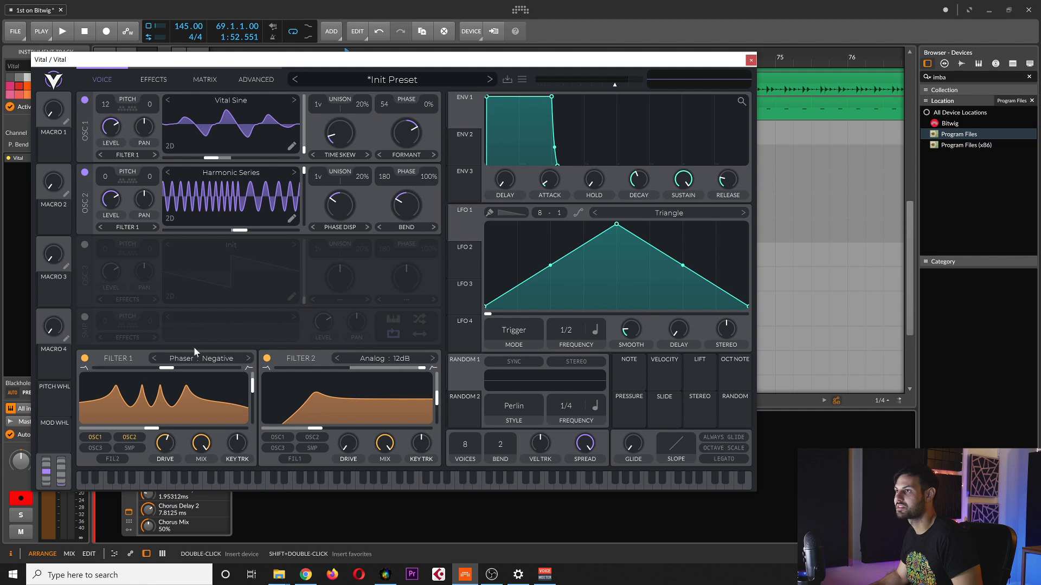
click(294, 459)
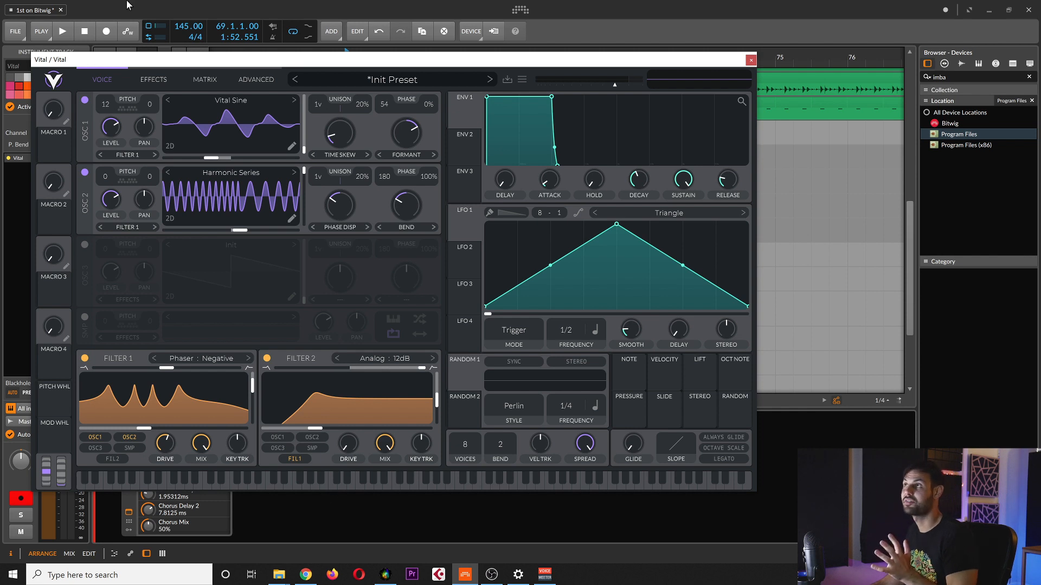
Step: Enable the Linear Fold distortion, the phaser and the delay, and place the delay after the phaser in the effects chain
click(152, 81)
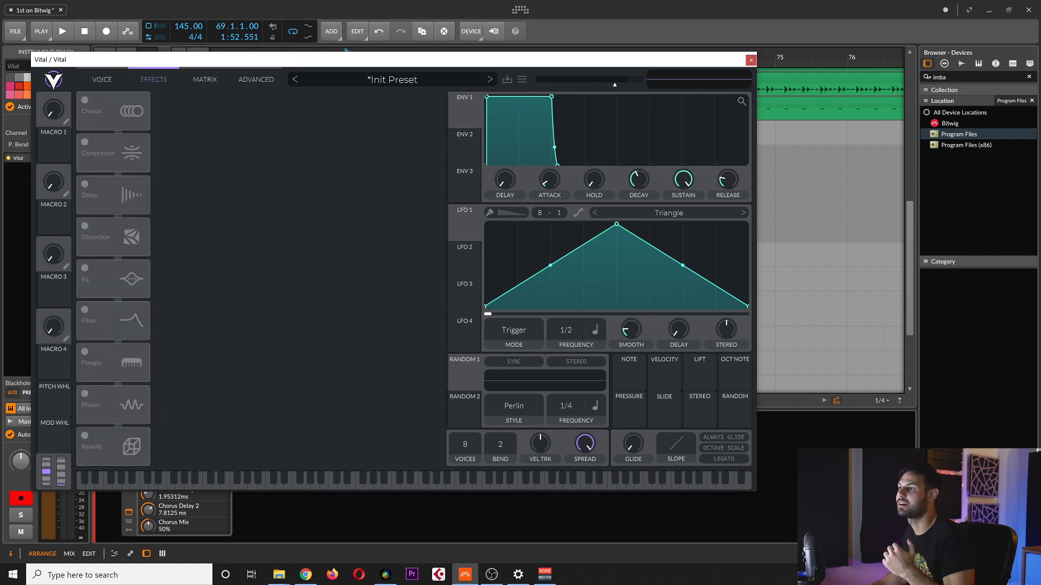
click(85, 225)
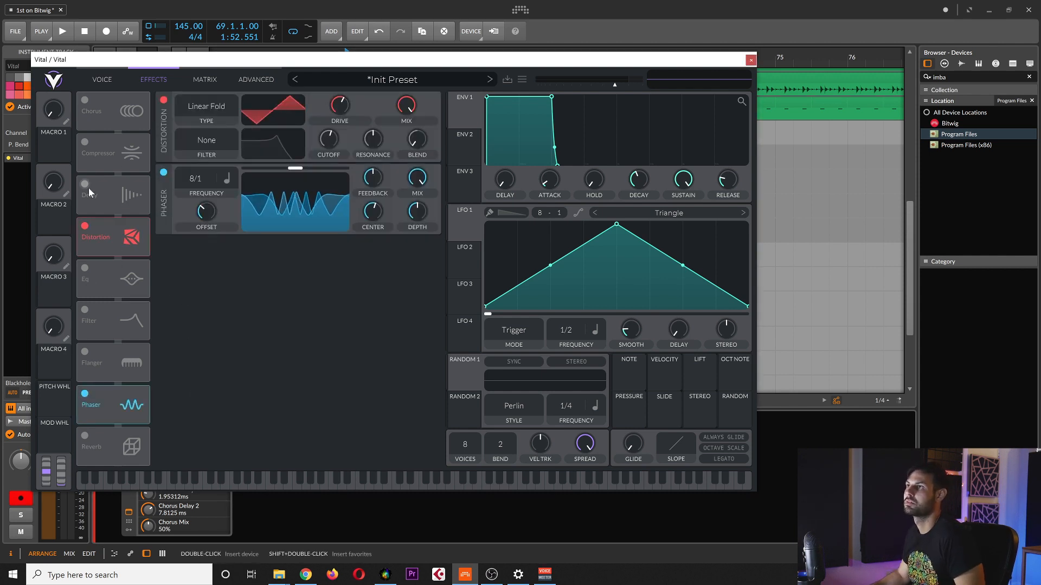
click(85, 184)
drag(89, 187, 117, 282)
Step: Set the phaser's frequency to 4/1 and switch the delay to Ping Pong mode with a slightly reduced spread
drag(195, 179, 195, 187)
click(218, 285)
drag(417, 284, 415, 292)
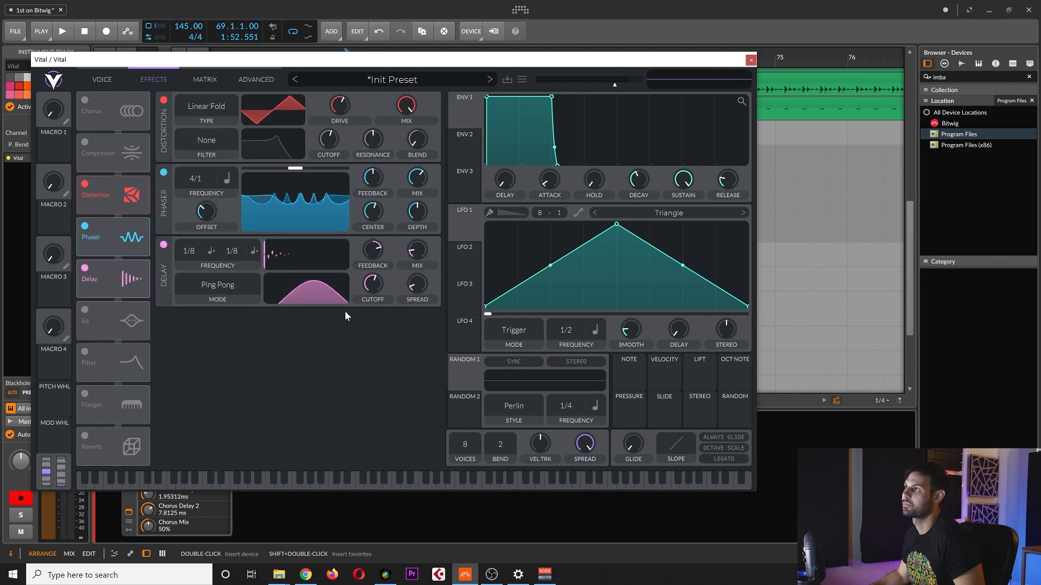
Step: Assign the Random modulator to oscillator 1's Time Skew amount and to its wavetable position
drag(407, 65, 432, 79)
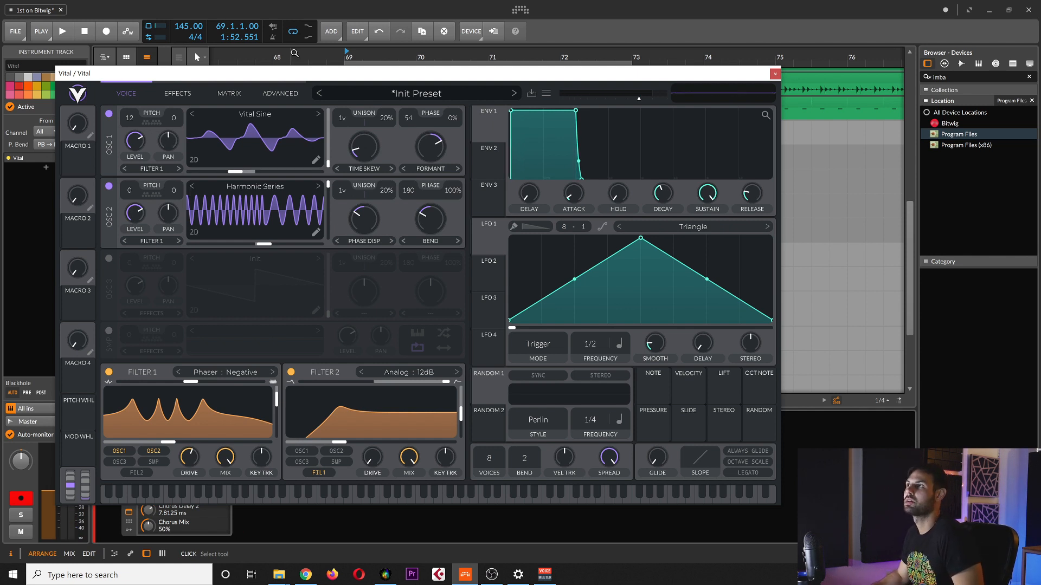
drag(298, 73, 288, 75)
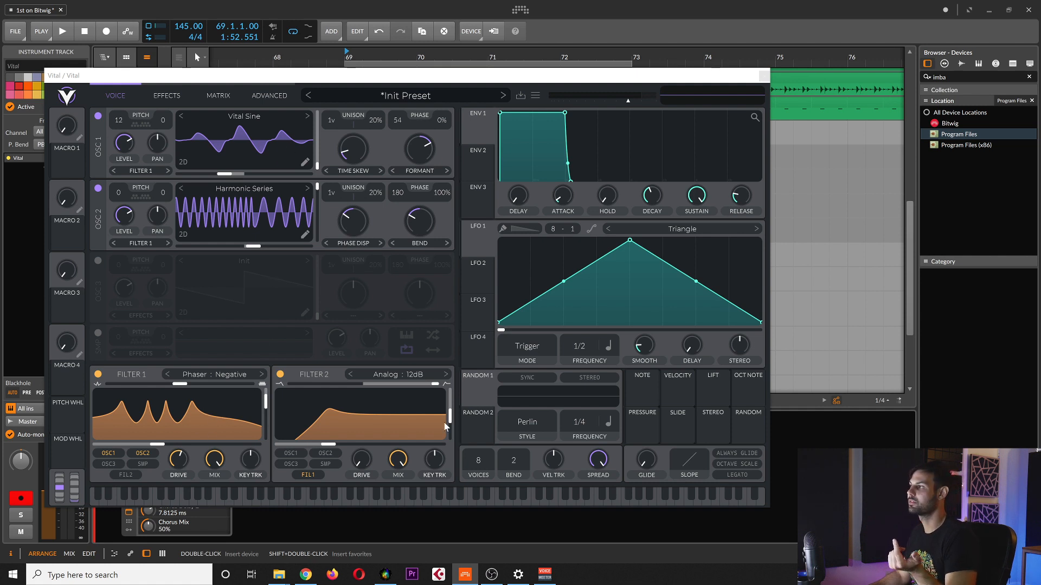
mouse_move(753, 438)
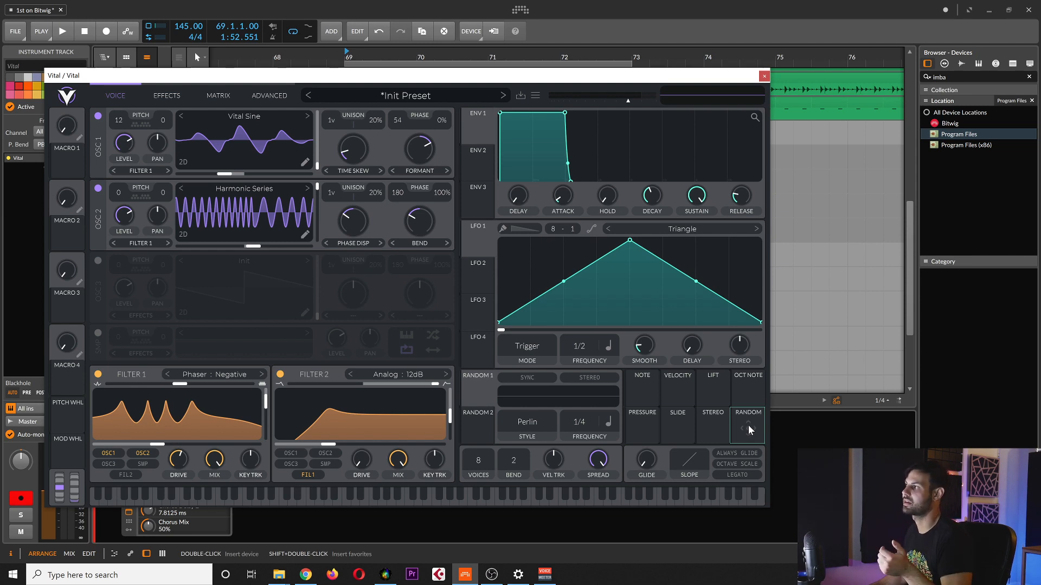
drag(748, 430, 353, 182)
mouse_move(738, 437)
drag(739, 436, 305, 140)
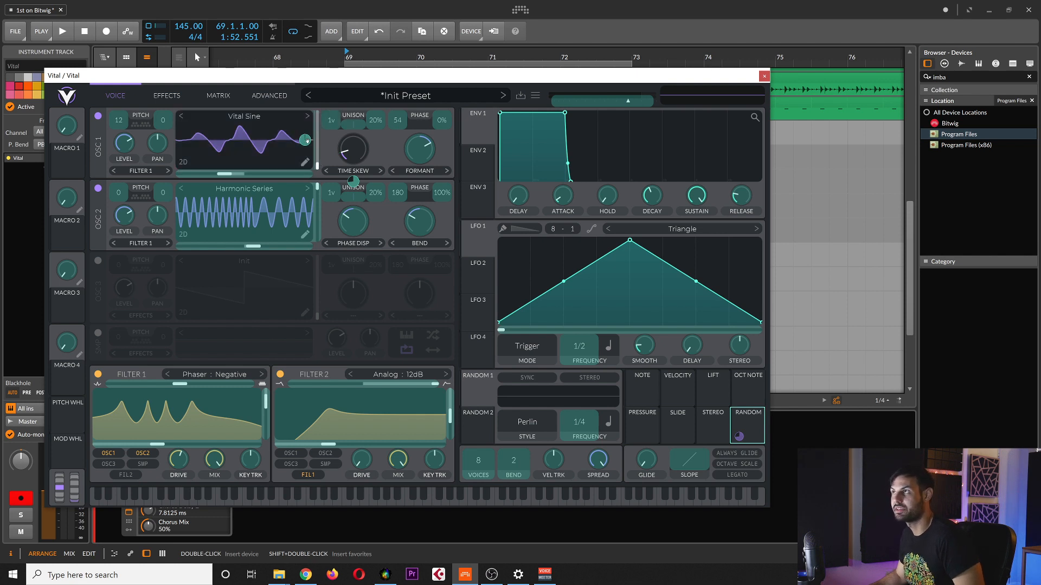
drag(305, 140, 305, 140)
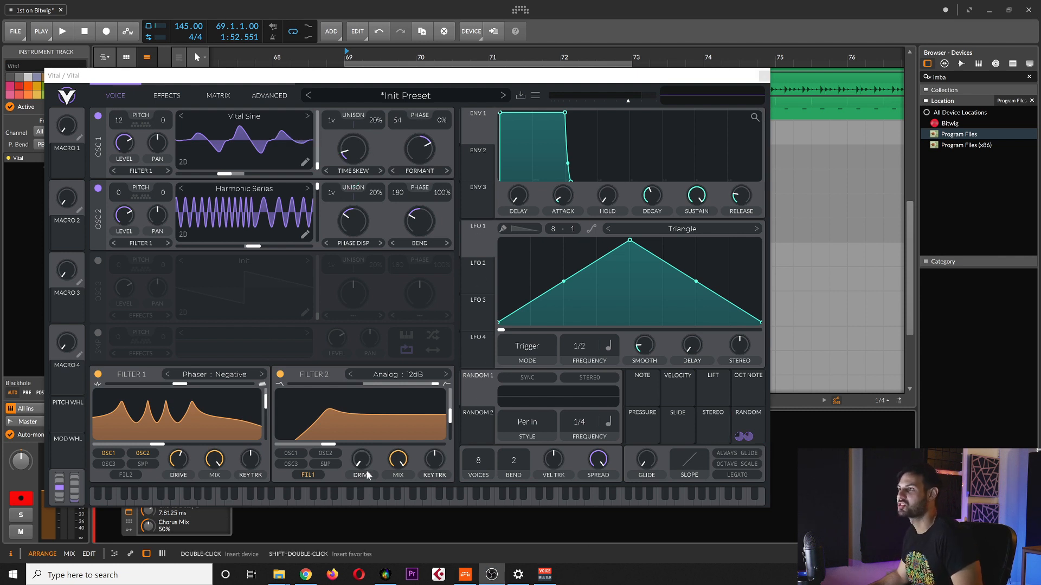
Step: Modulate Filter 1's cutoff with Random 1 by an amount of 64.80 and lower the filter's base cutoff slightly
click(480, 392)
drag(480, 390, 220, 435)
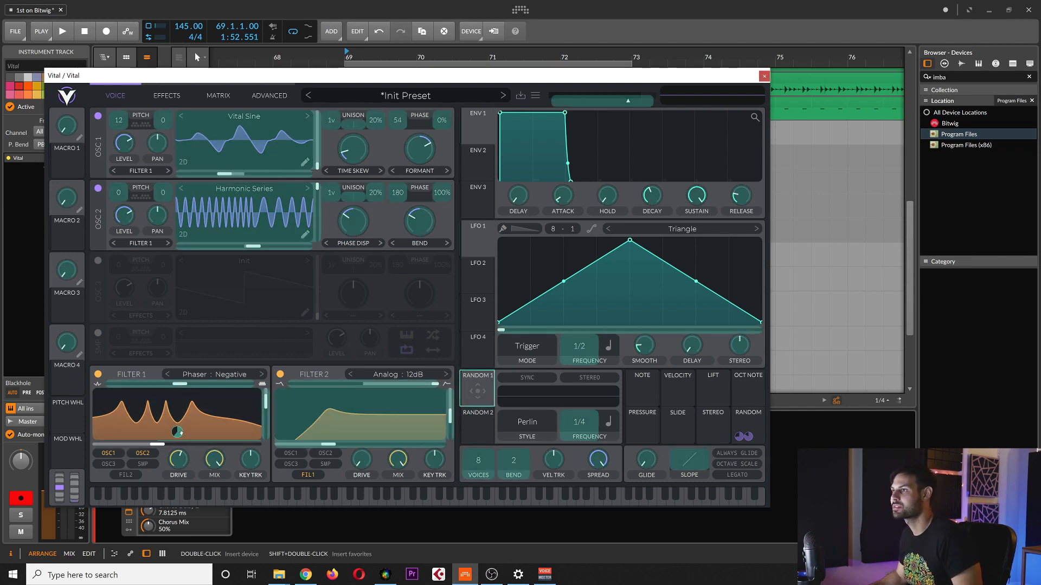
drag(177, 432, 177, 432)
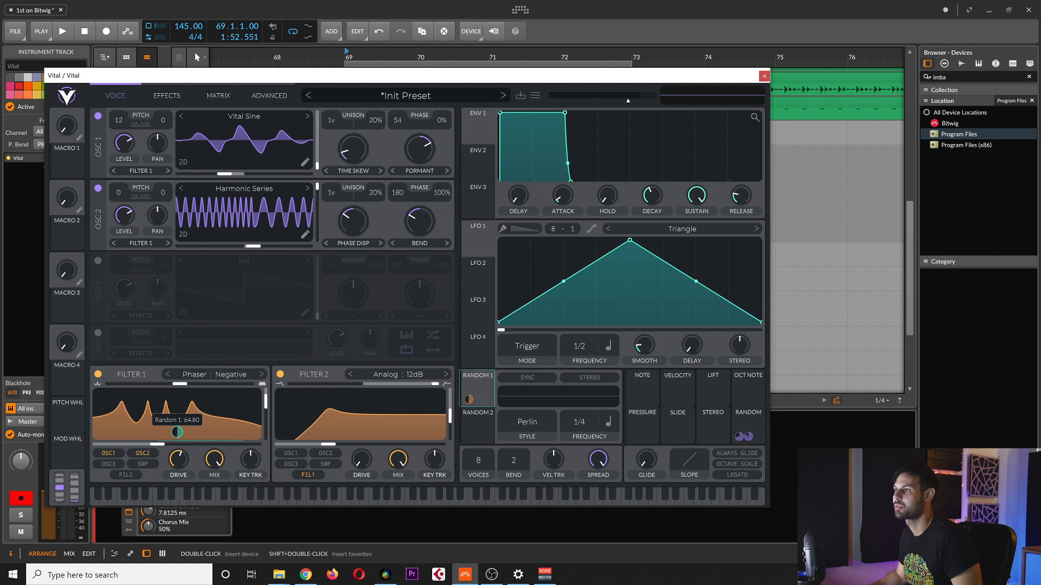
drag(155, 445, 147, 451)
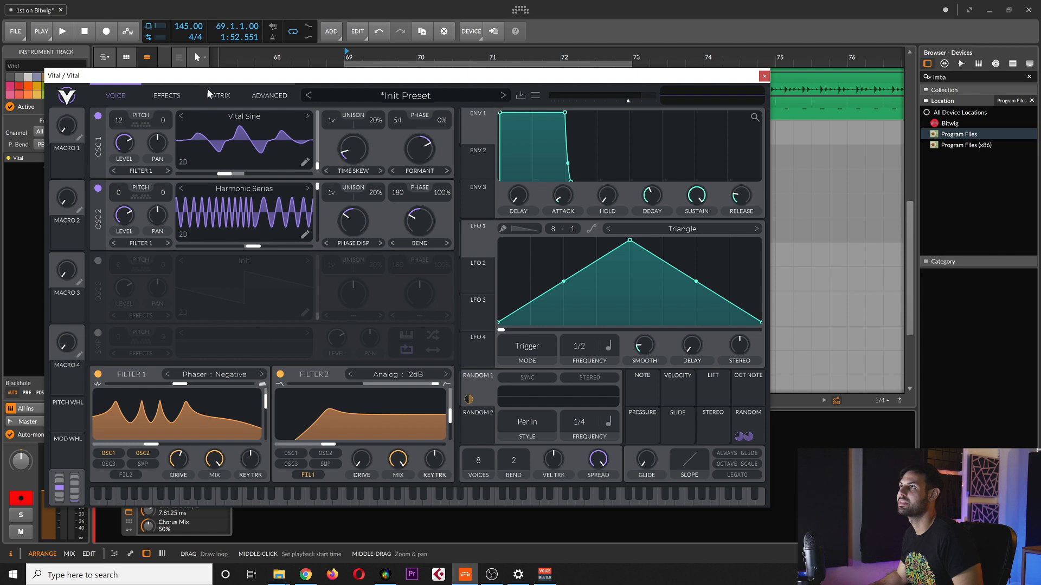
Step: Add a modulation matrix routing from Random 1 to Filter 1 Formant Transpose with an amount of 9.543
click(219, 97)
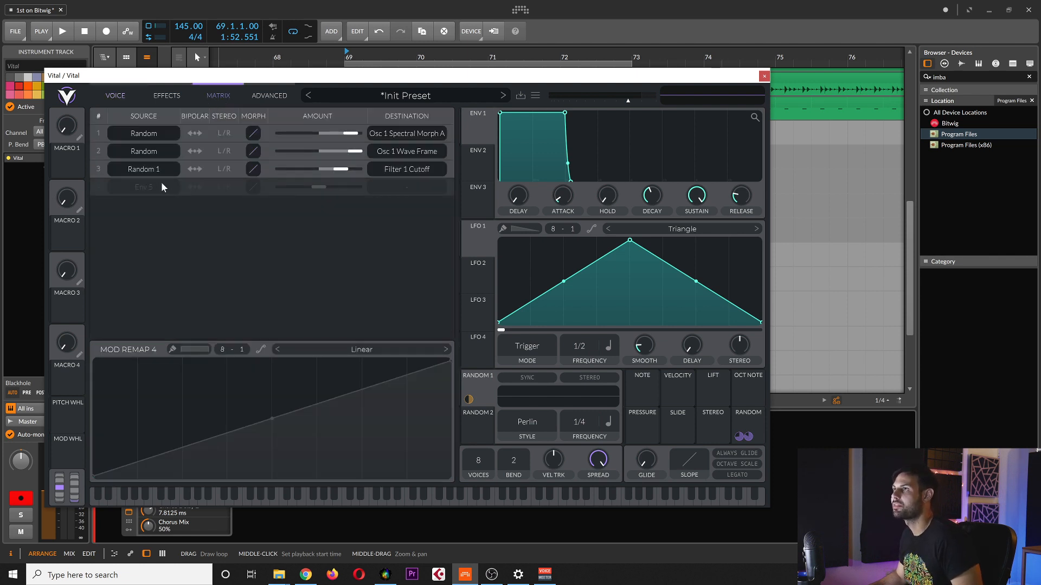
click(164, 186)
click(146, 425)
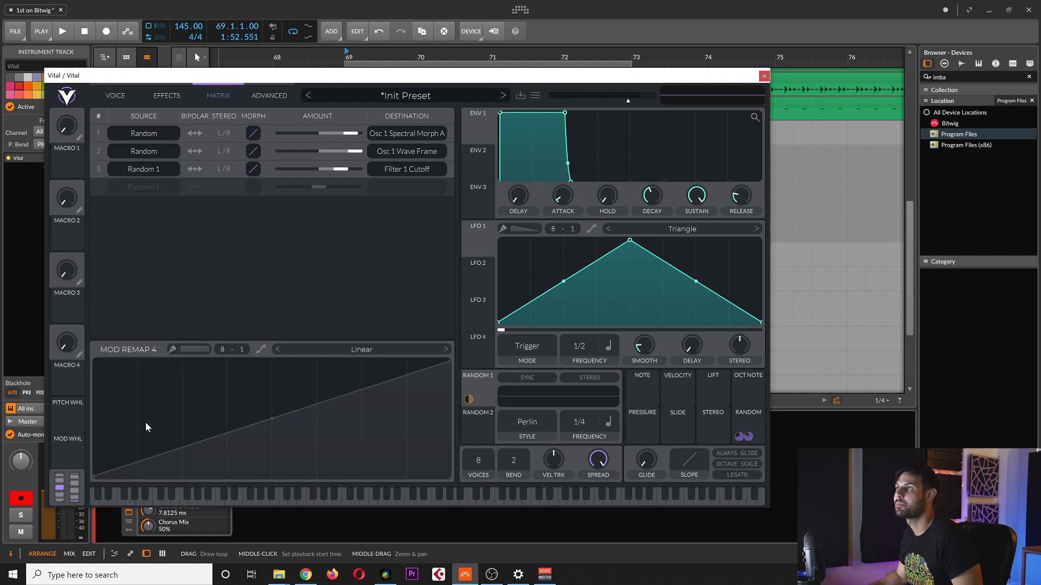
click(398, 188)
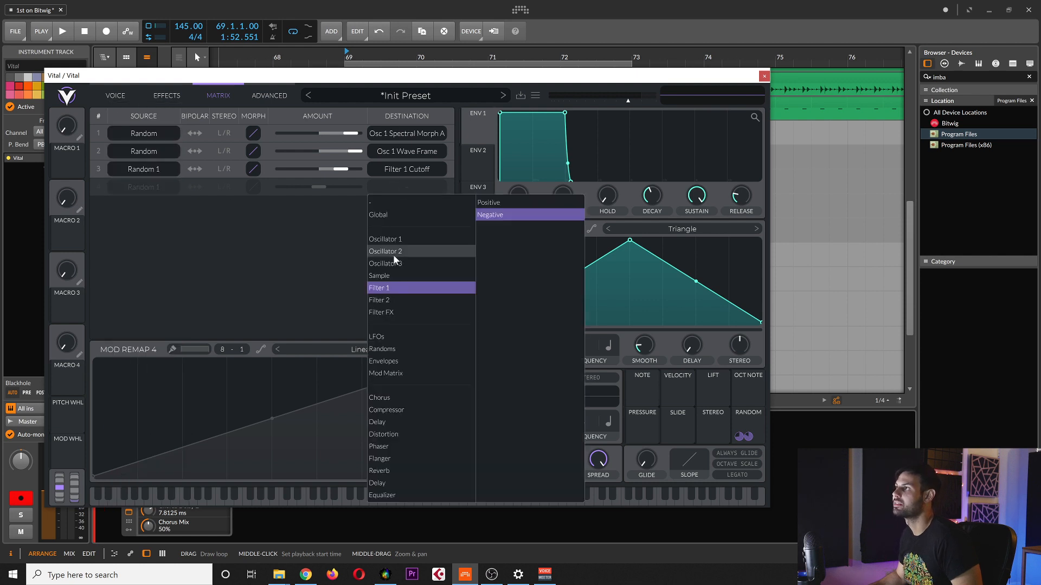
click(406, 289)
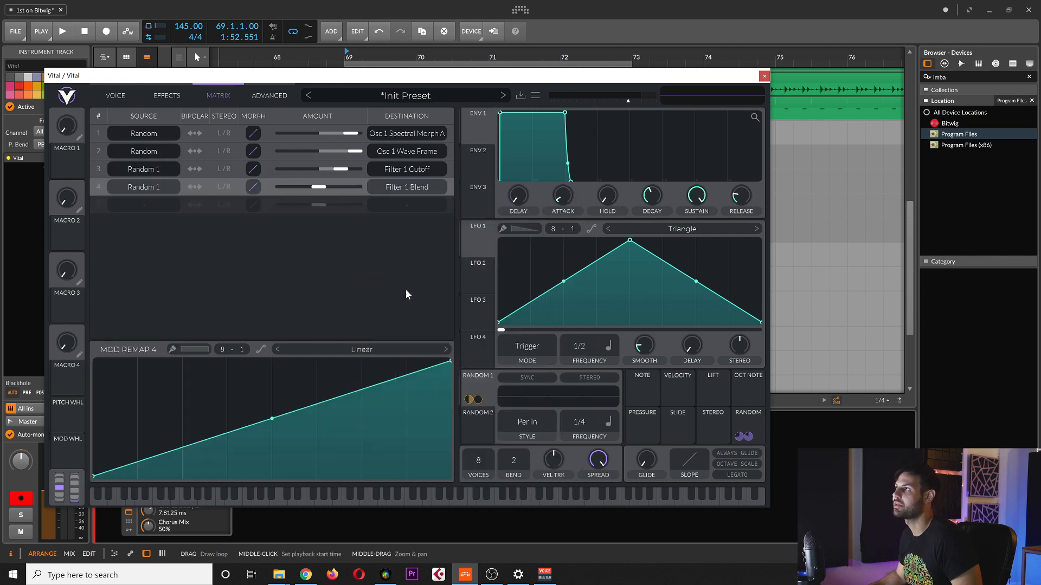
click(382, 187)
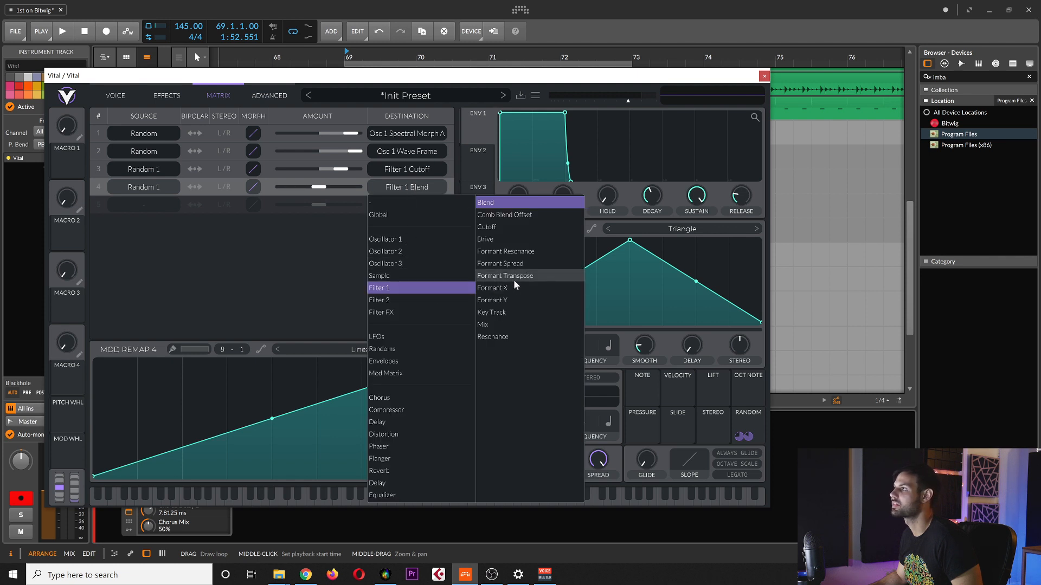
click(527, 277)
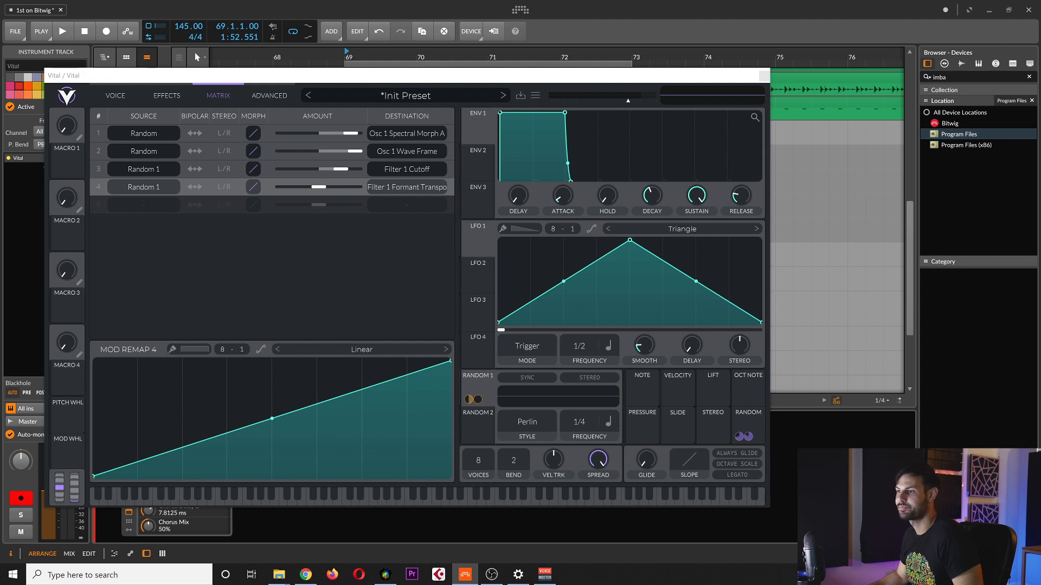
drag(325, 186, 339, 190)
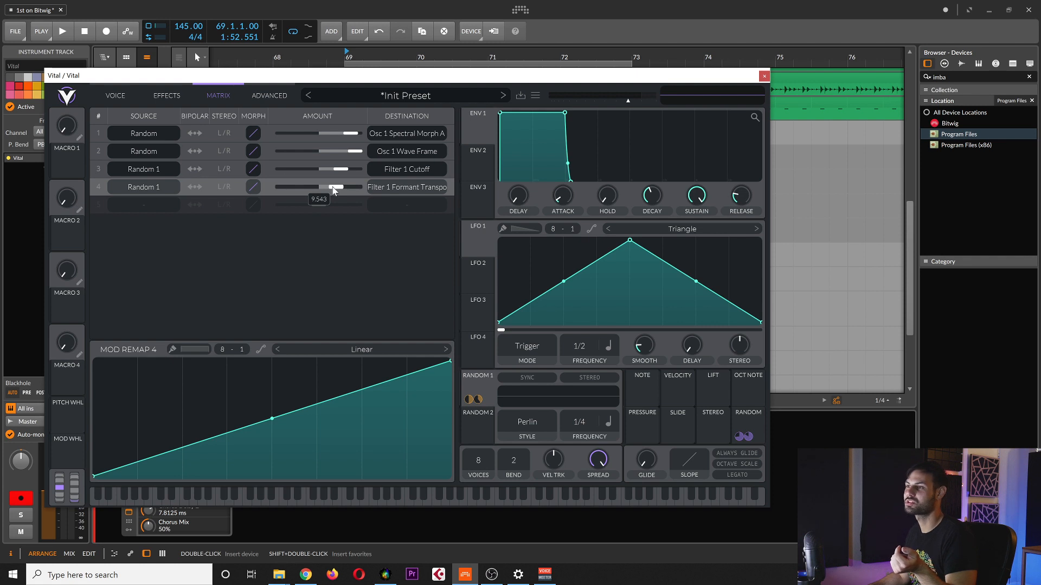
Step: Set Random 1's style to Sample & Hold at a 1/16 frequency, with Sync and Stereo enabled
click(117, 96)
mouse_move(478, 403)
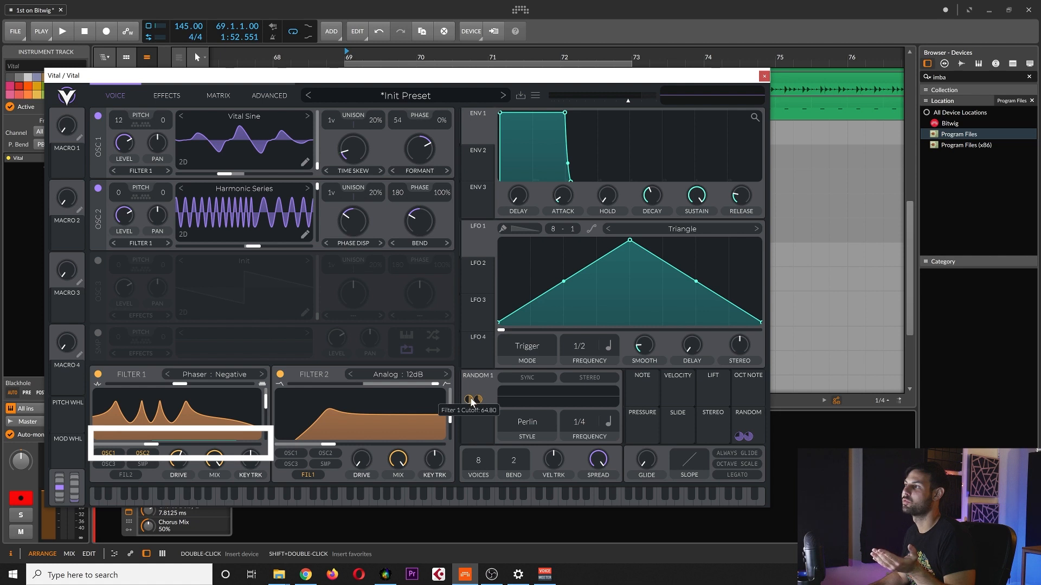
click(471, 401)
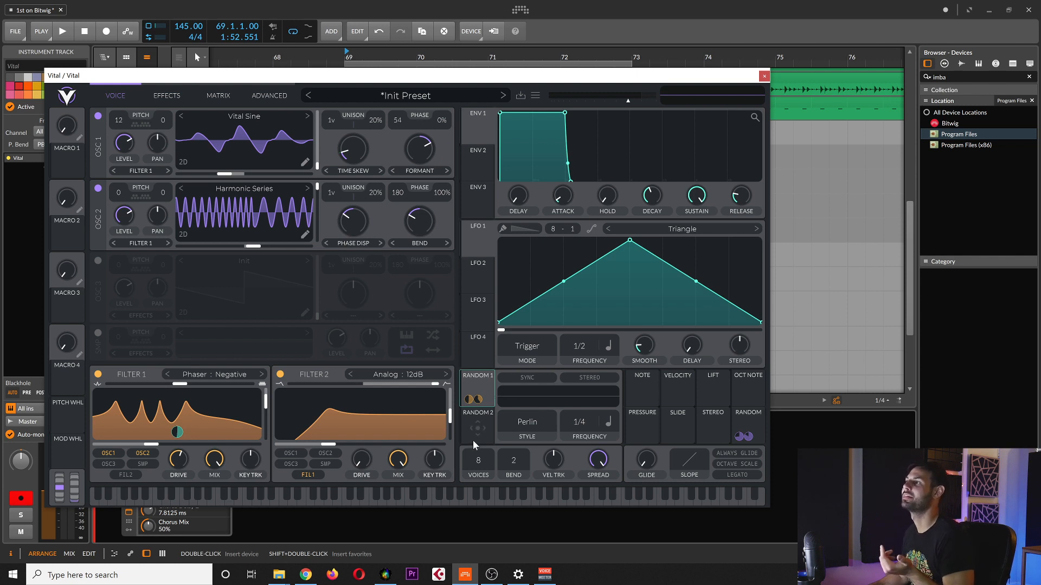
mouse_move(480, 403)
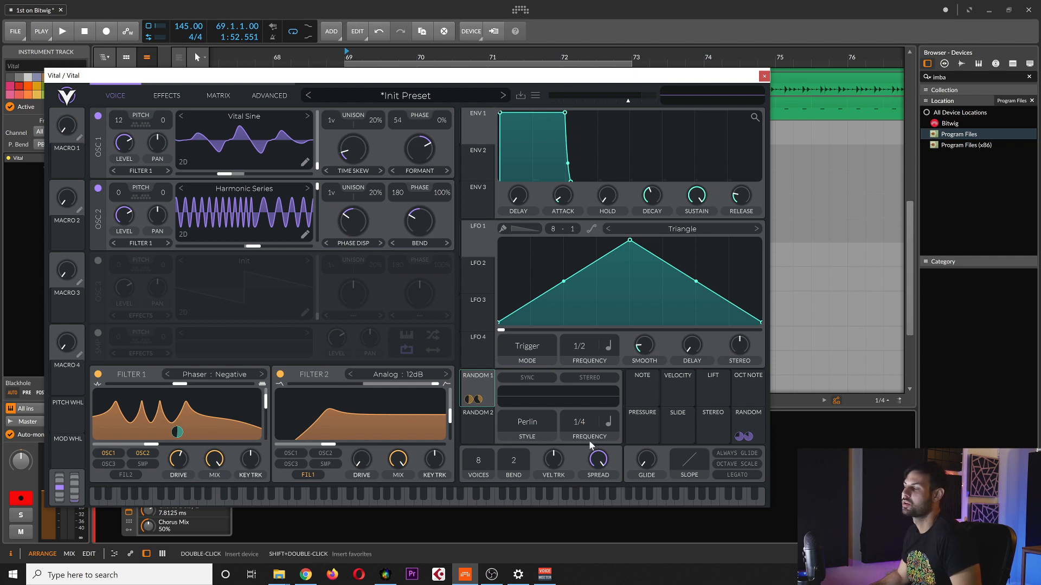
click(522, 423)
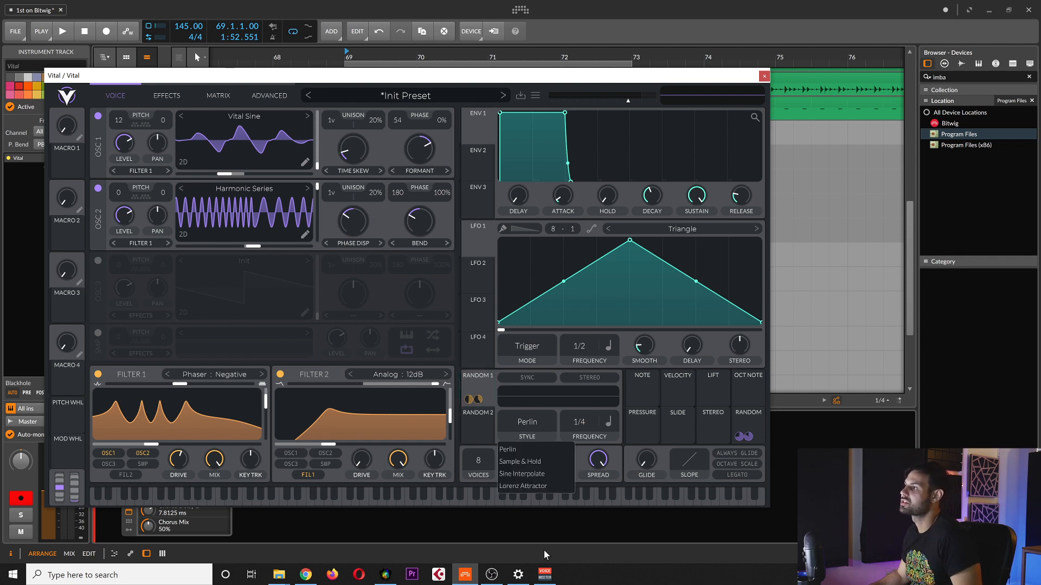
click(529, 461)
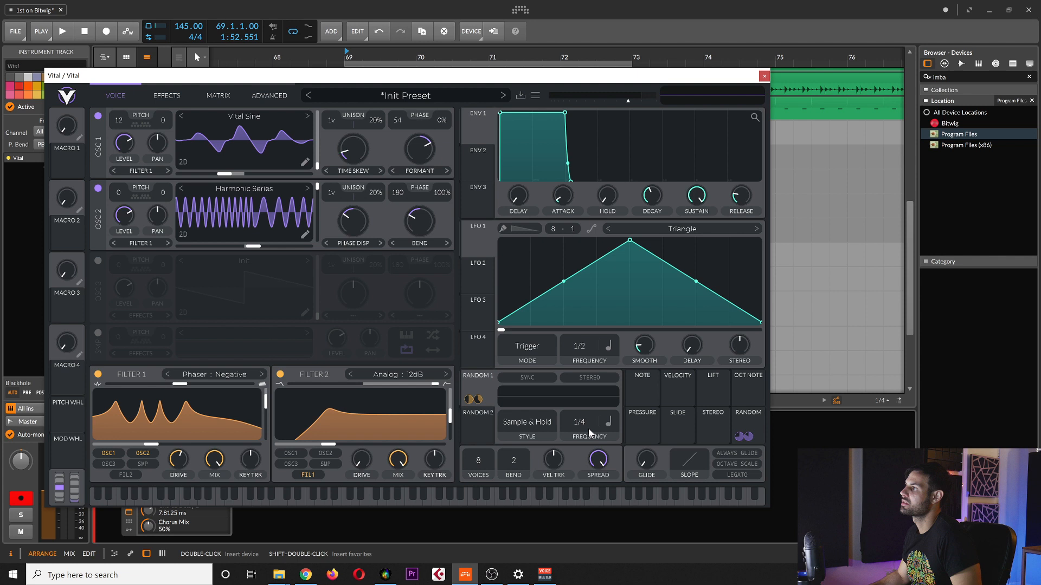
drag(590, 399, 590, 395)
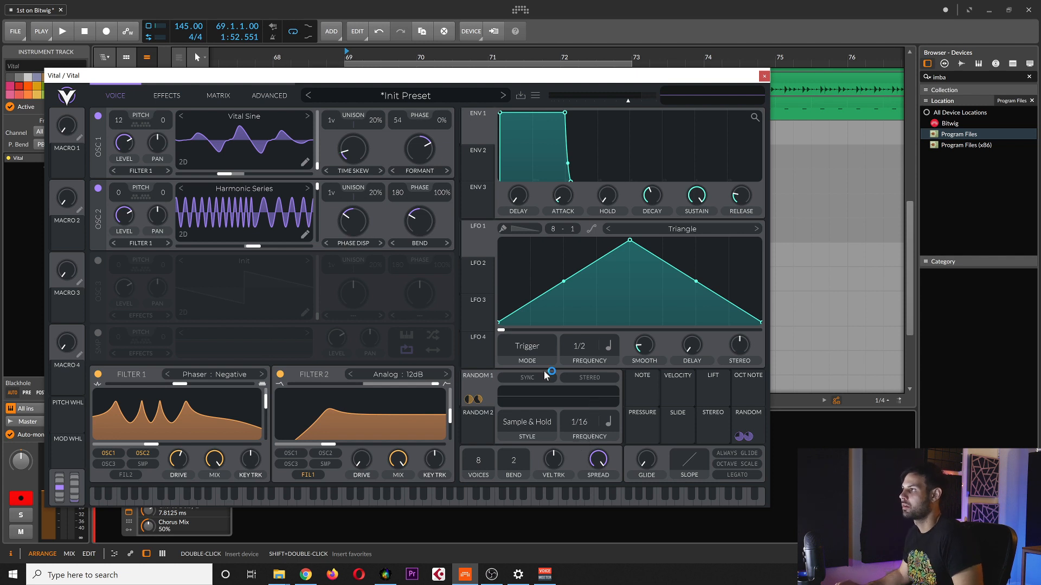
click(531, 379)
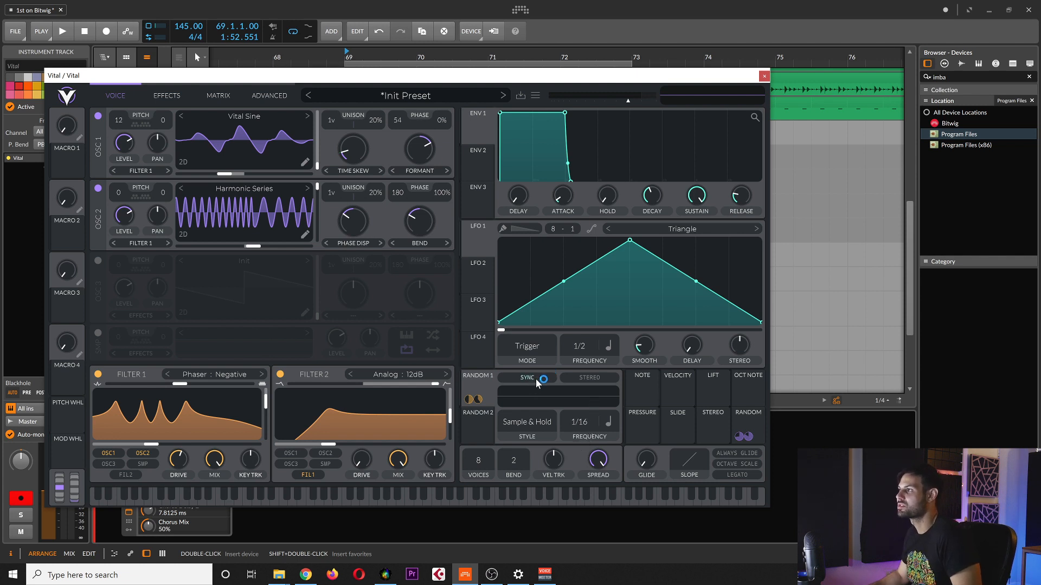
click(598, 379)
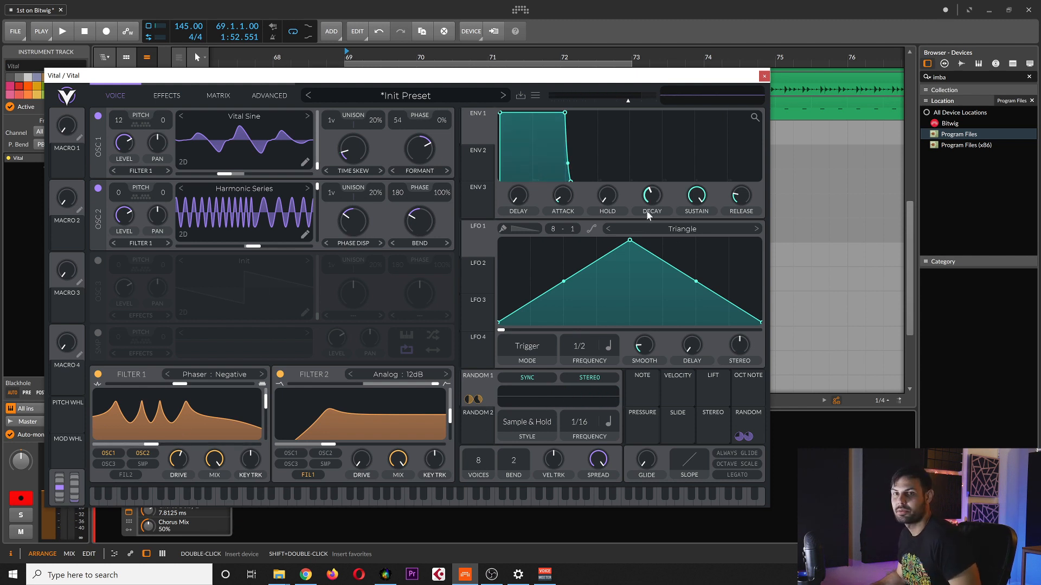
Step: Drop Envelope 1's sustain to zero and shorten its decay to about 0.25 seconds
drag(658, 199, 661, 317)
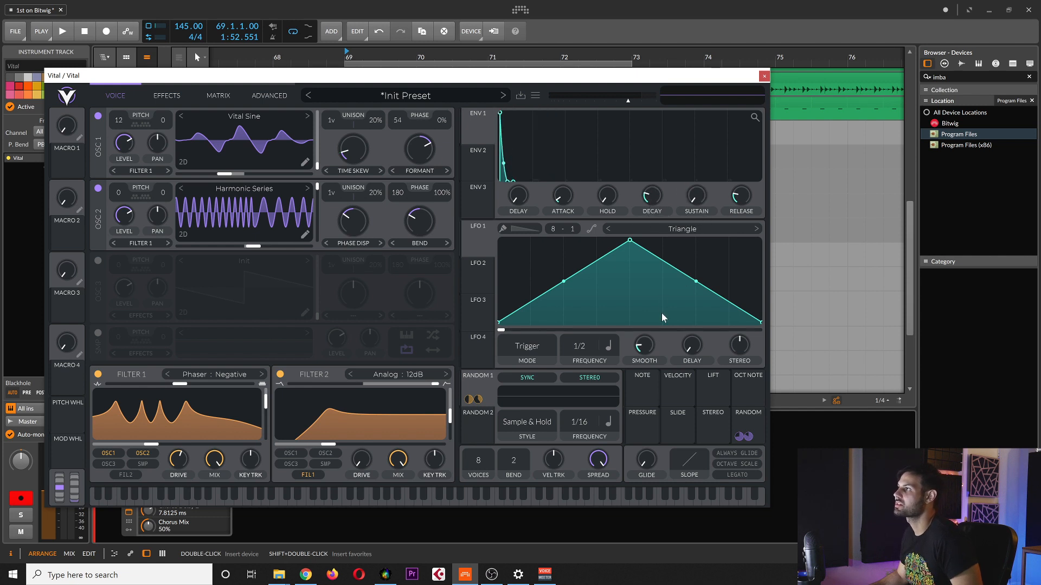
drag(658, 199, 658, 193)
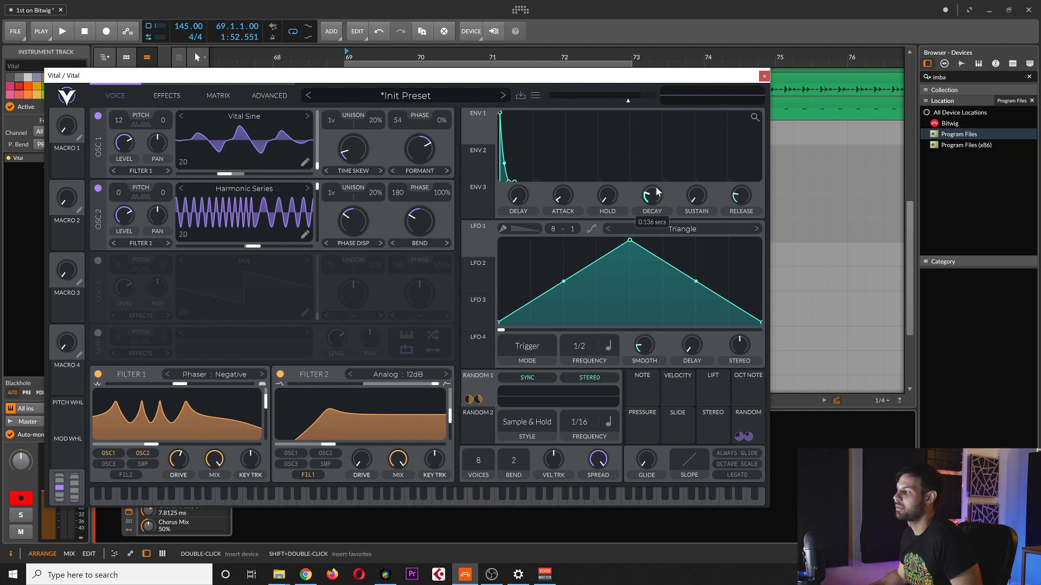
drag(655, 187, 658, 178)
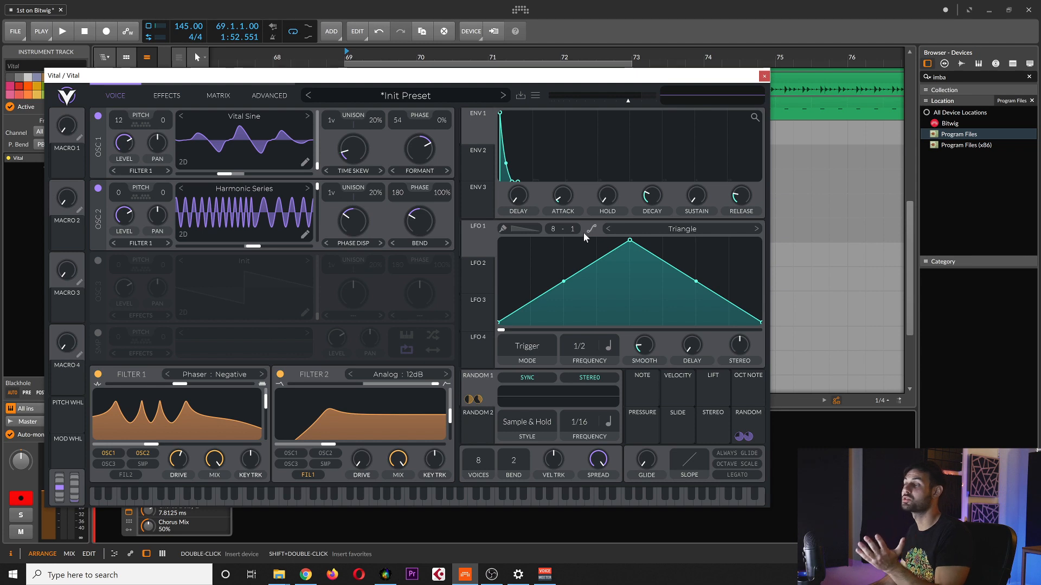
Step: Close the Vital plugin window and insert an Arpeggiator note effect before Vital on the lower Vital track
drag(594, 75, 603, 77)
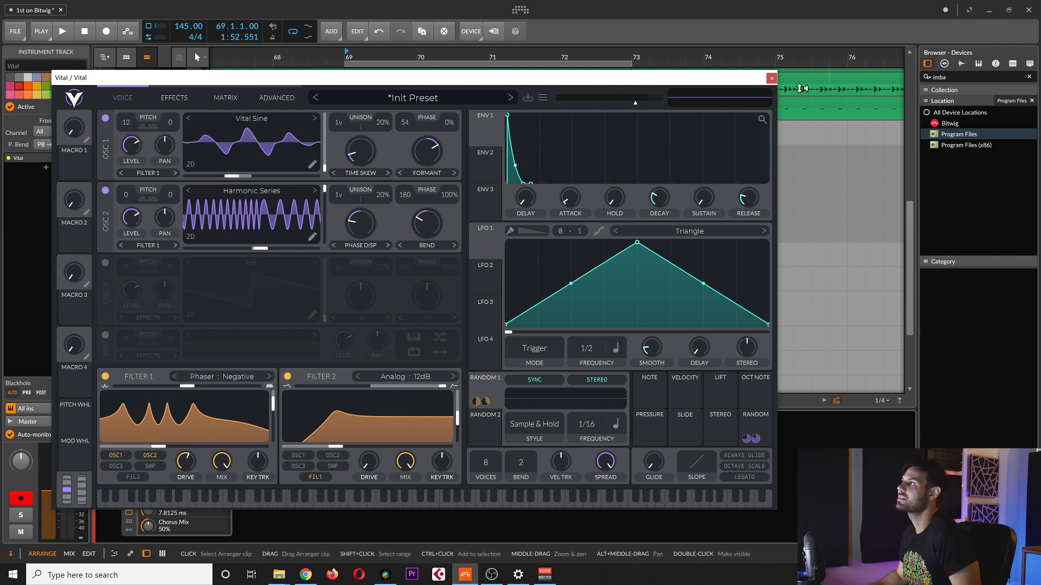
click(770, 79)
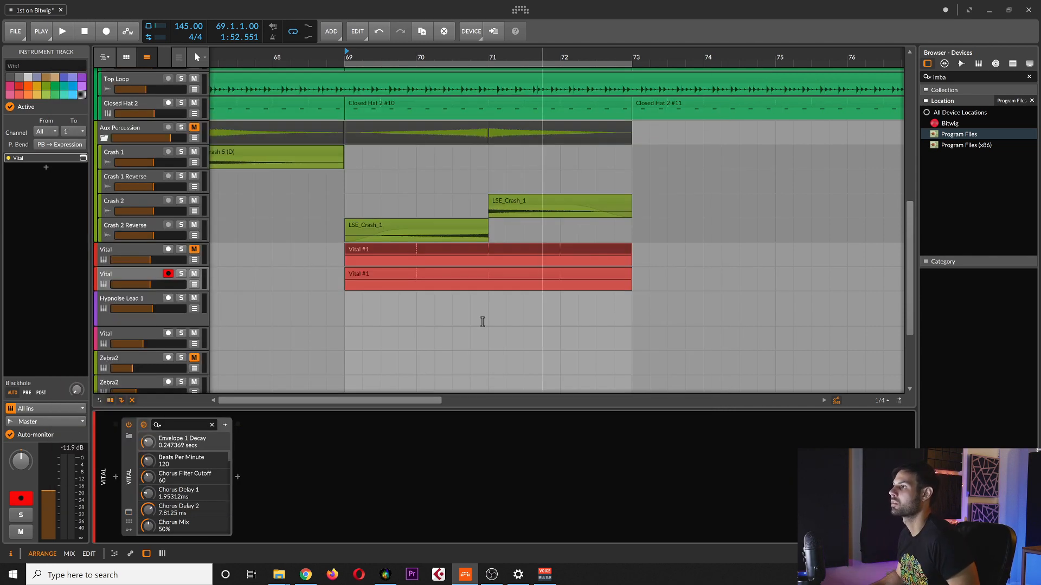
click(115, 478)
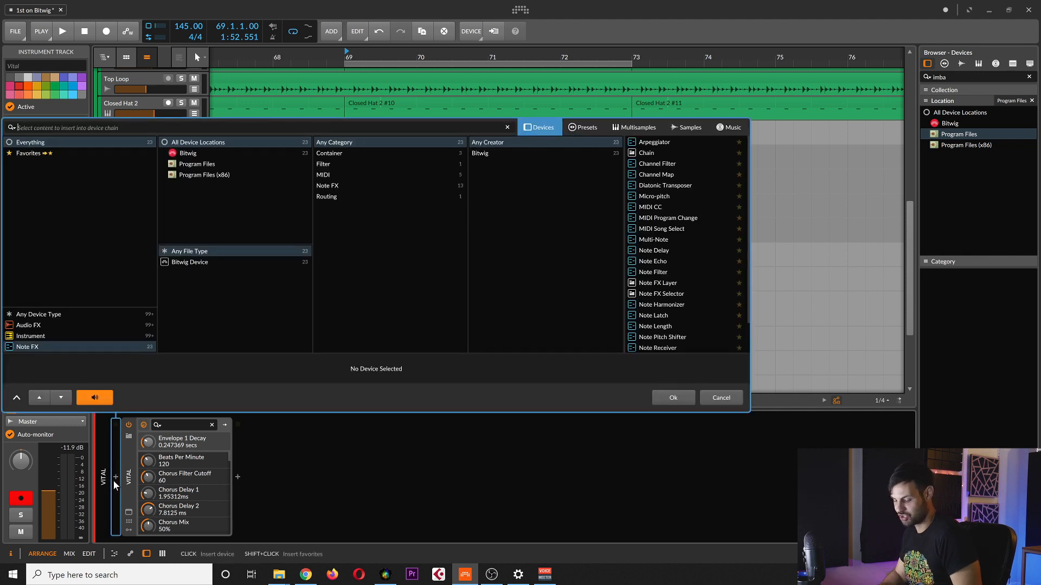
text(arpeggi)
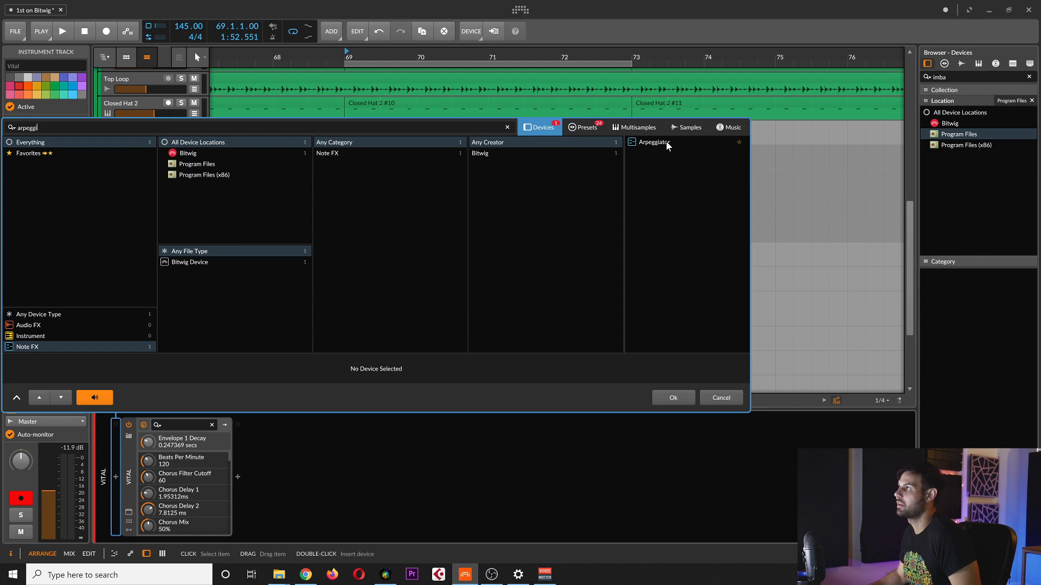
double_click(666, 141)
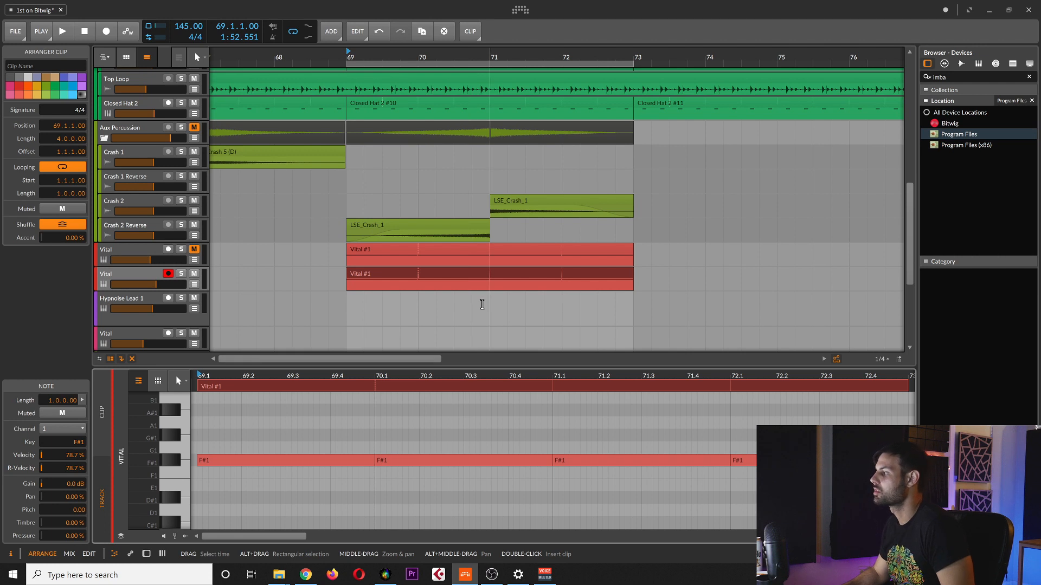
Step: Examine the repeated one-bar F#1 notes in the lower Vital track's clip and return to the device chain
scroll(358, 451, down, 1)
scroll(249, 451, up, 2)
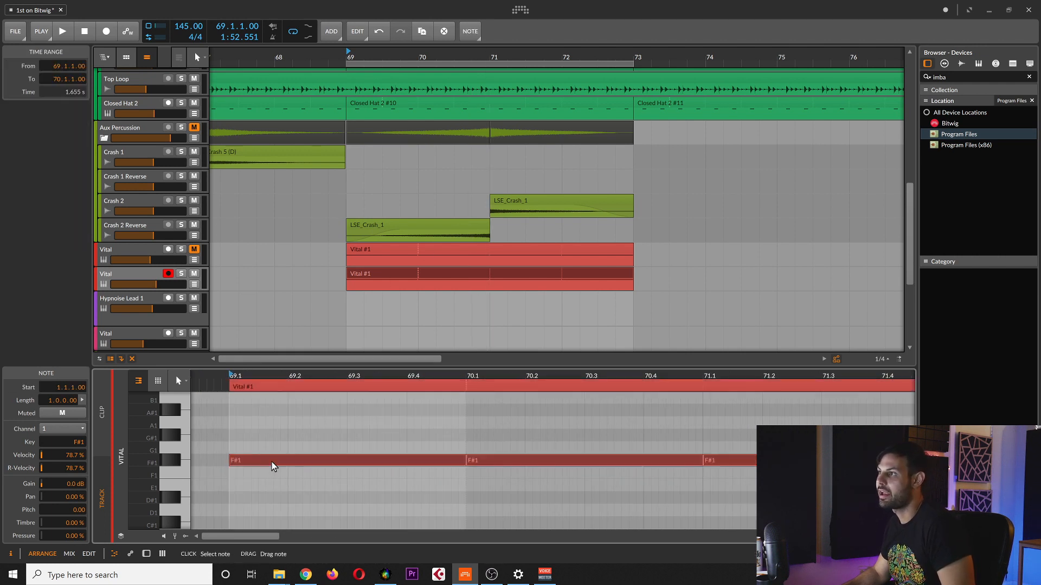
click(423, 449)
click(398, 466)
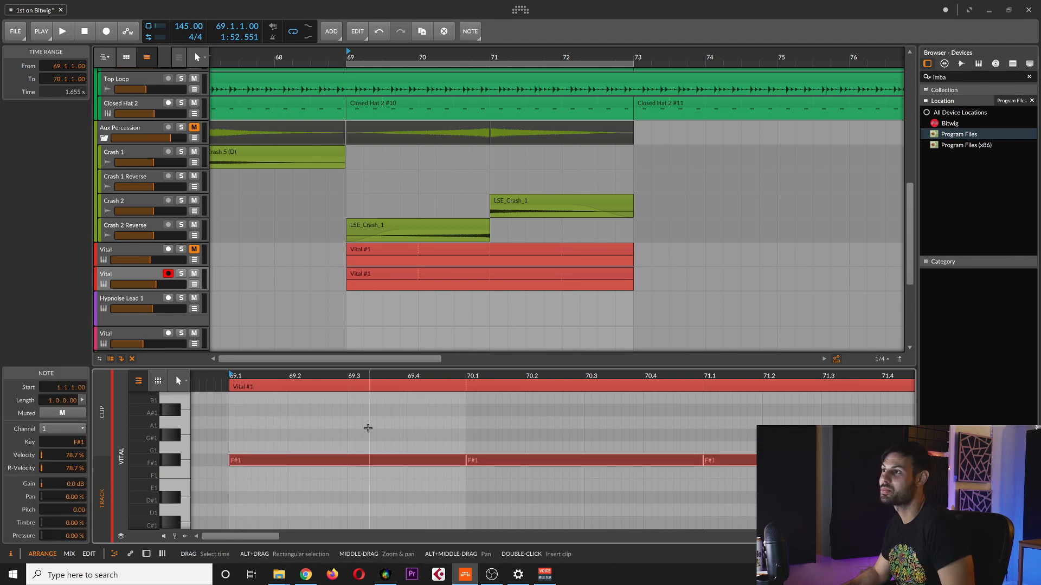
click(464, 275)
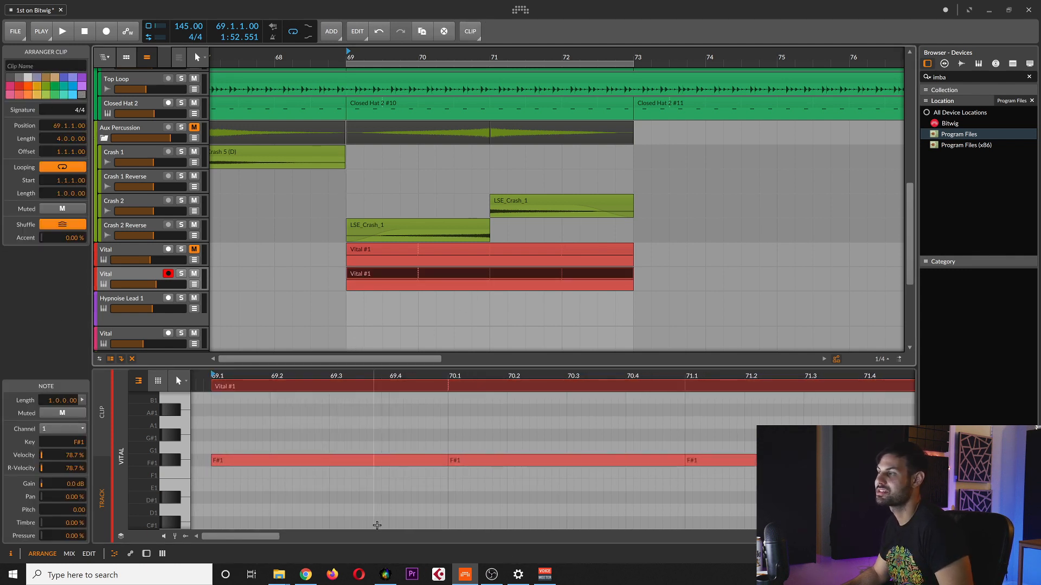
scroll(404, 426, down, 2)
scroll(382, 426, up, 2)
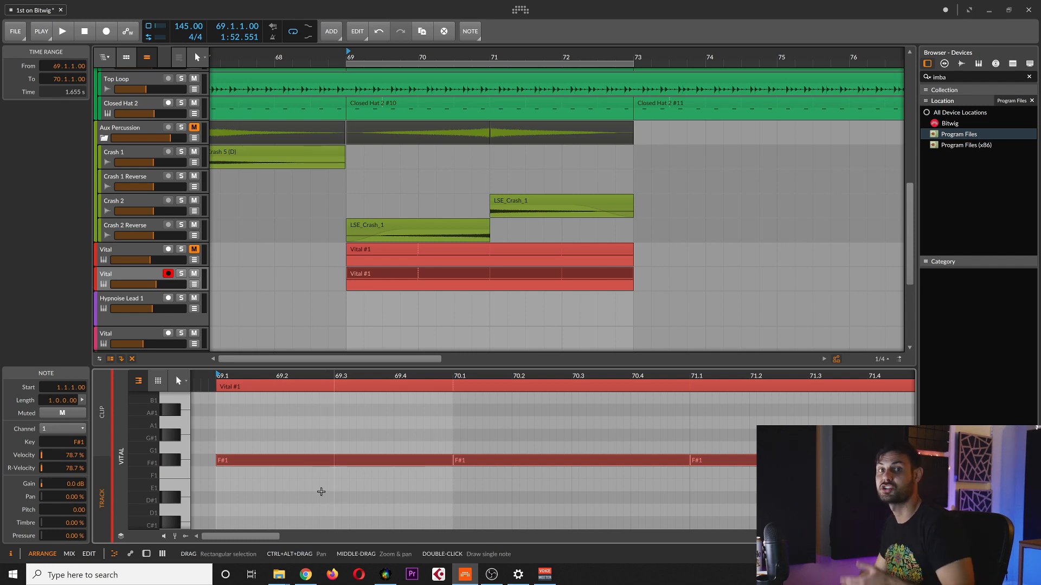
key(d)
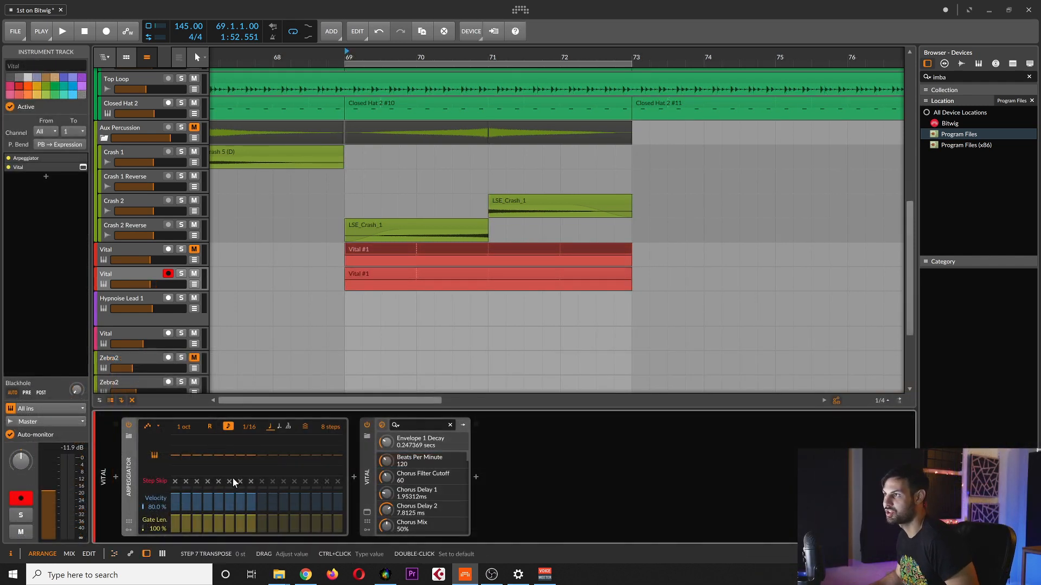
Step: Solo and audition the lower Vital track with its Arpeggiator, and select the muted Vital track above it for comparison
click(265, 308)
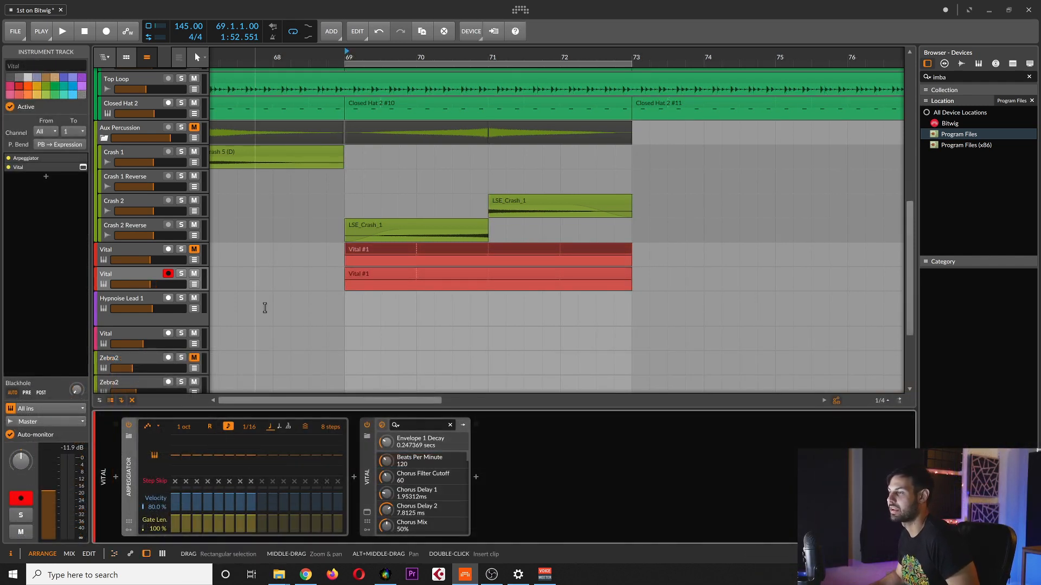
click(135, 279)
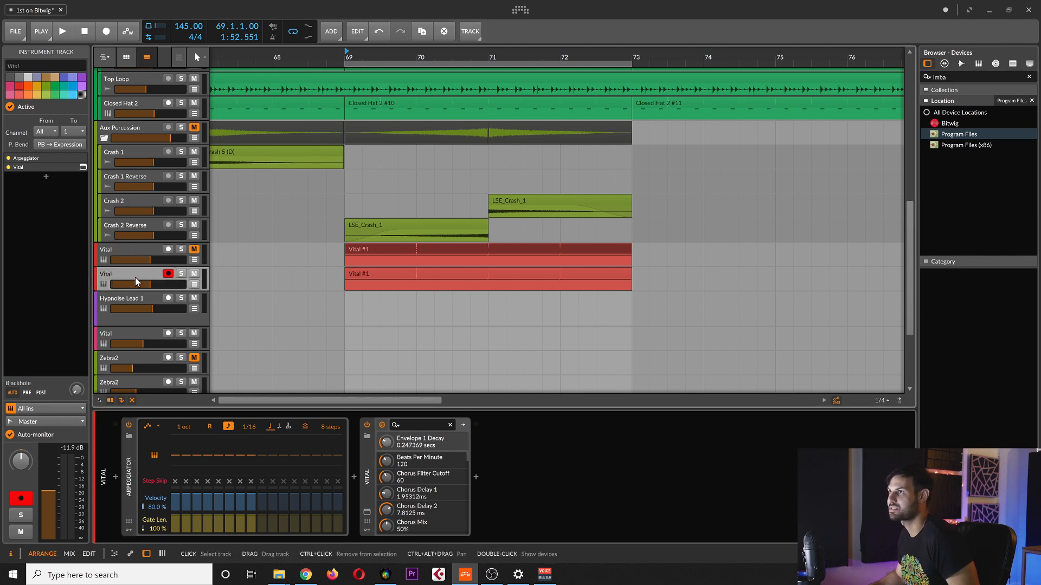
key(s)
key(space)
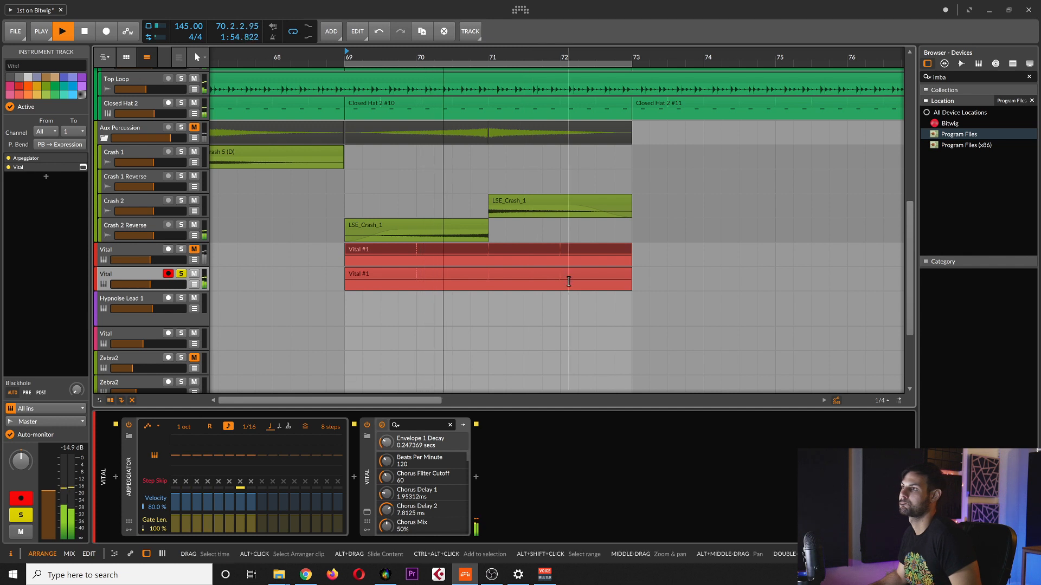
key(space)
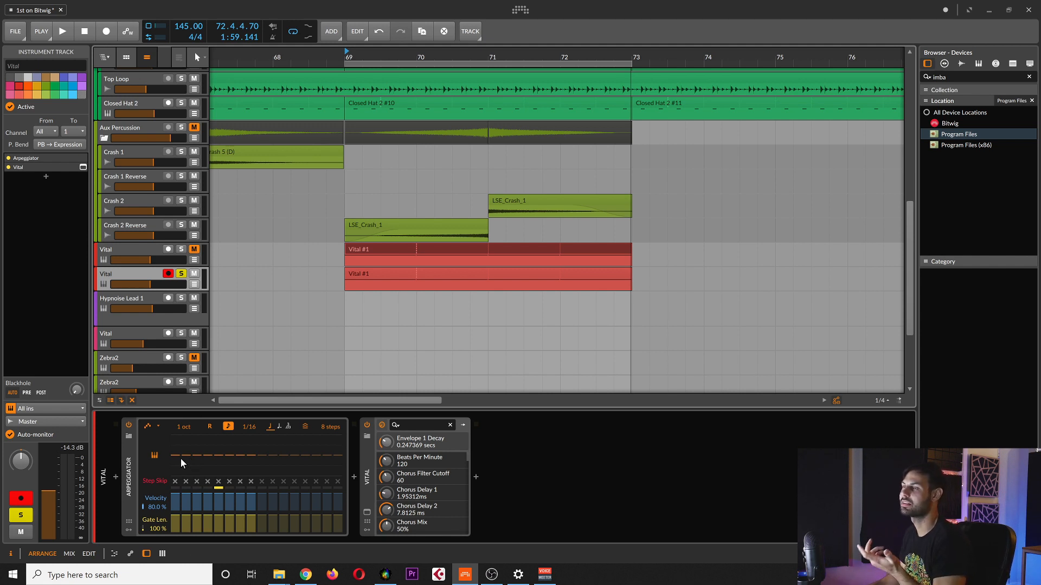
click(138, 248)
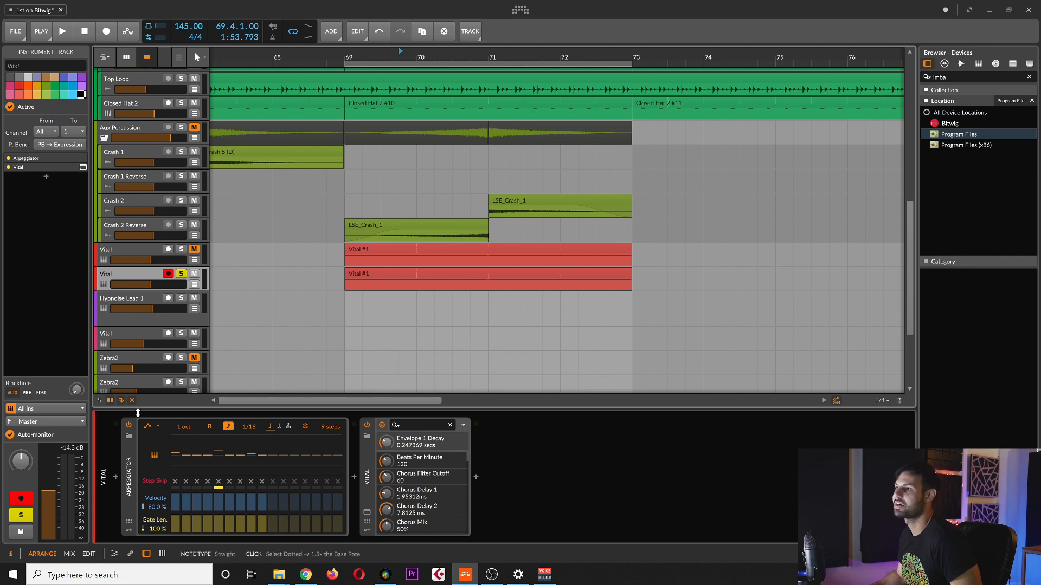
Step: Show the modulator slots of the lower Vital track's Arpeggiator and add a Random modulator
click(129, 533)
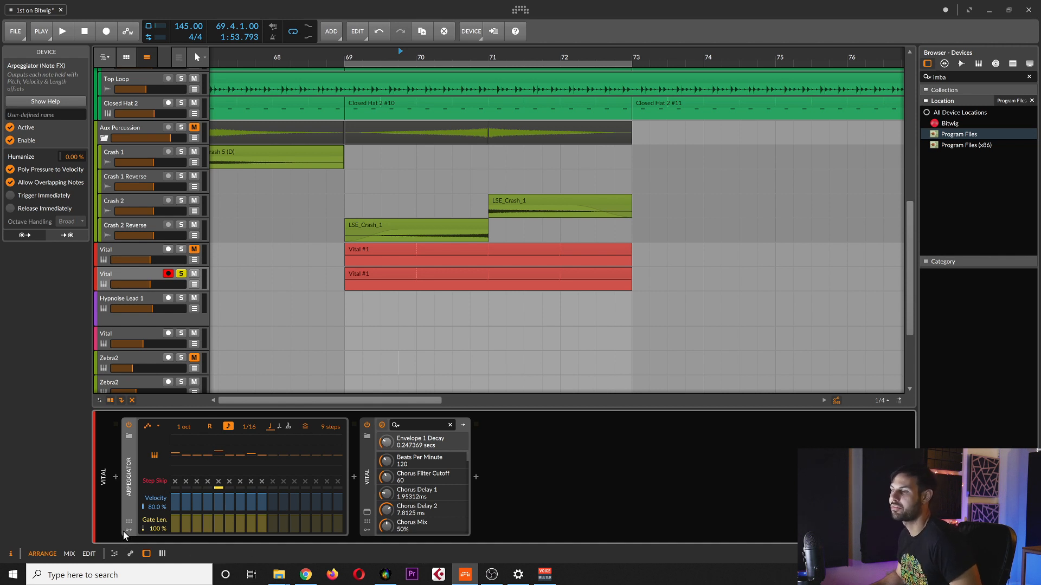
click(129, 531)
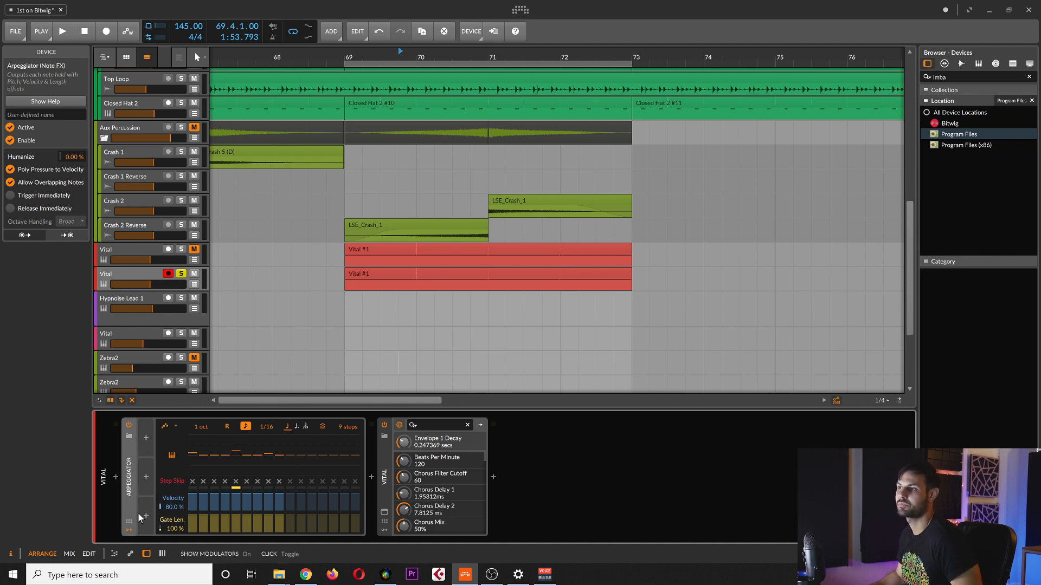
click(146, 439)
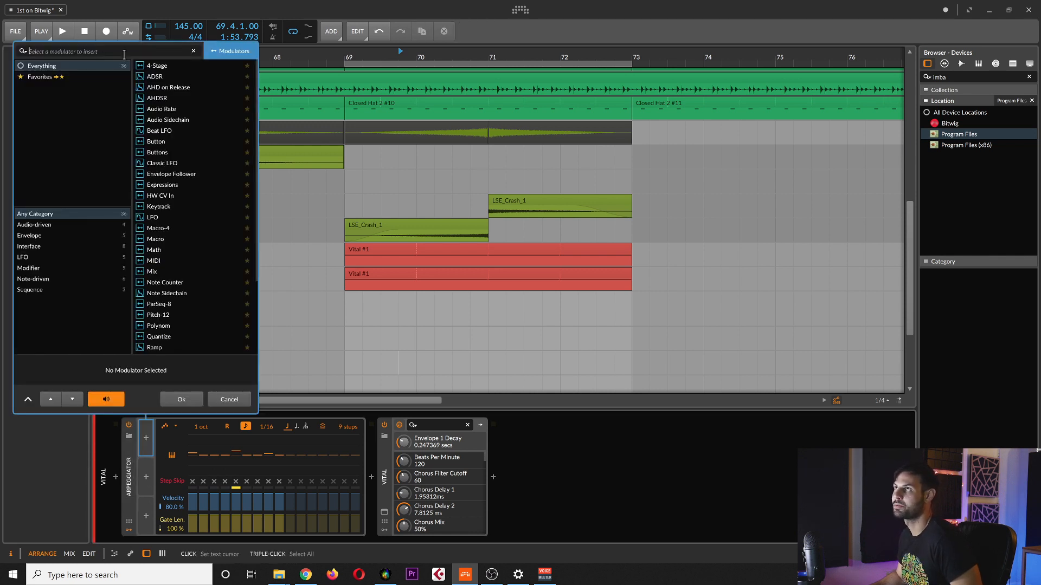
text(rond)
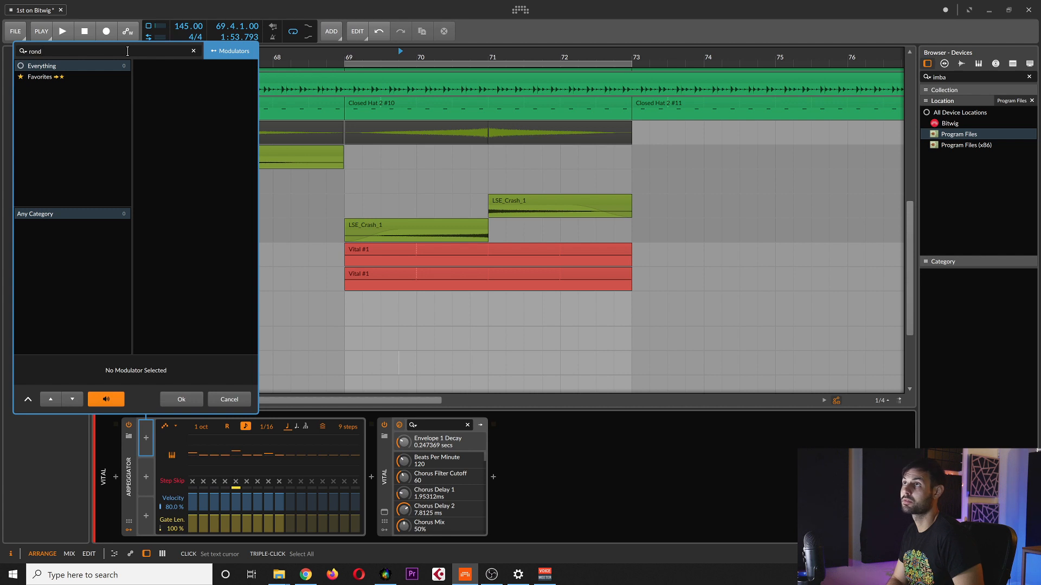
text(andom)
double_click(158, 66)
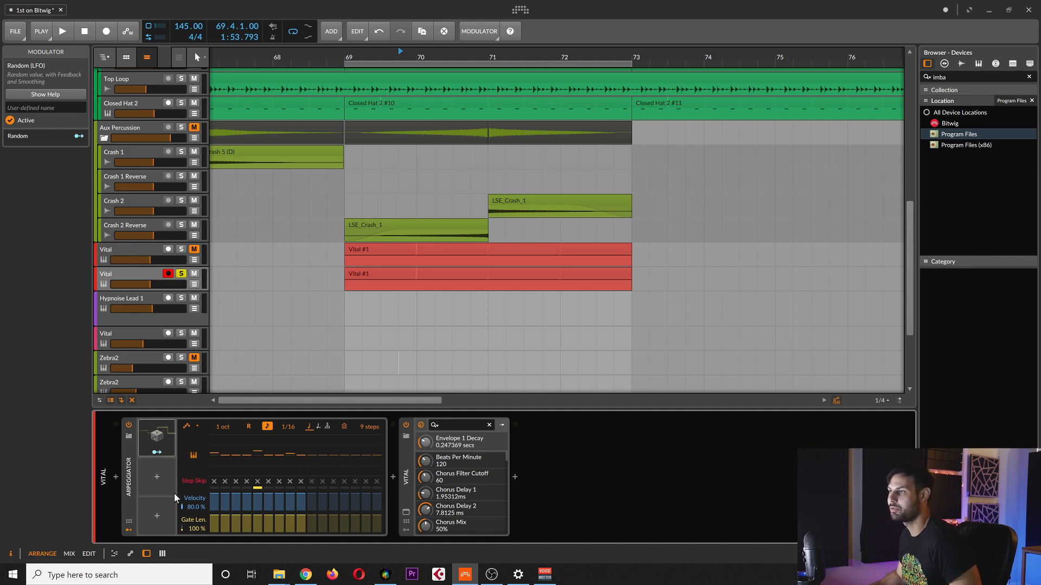
Step: Map the Random modulator to the Arpeggiator's global gate length by -2.380 and to its step count by +3.000
click(157, 452)
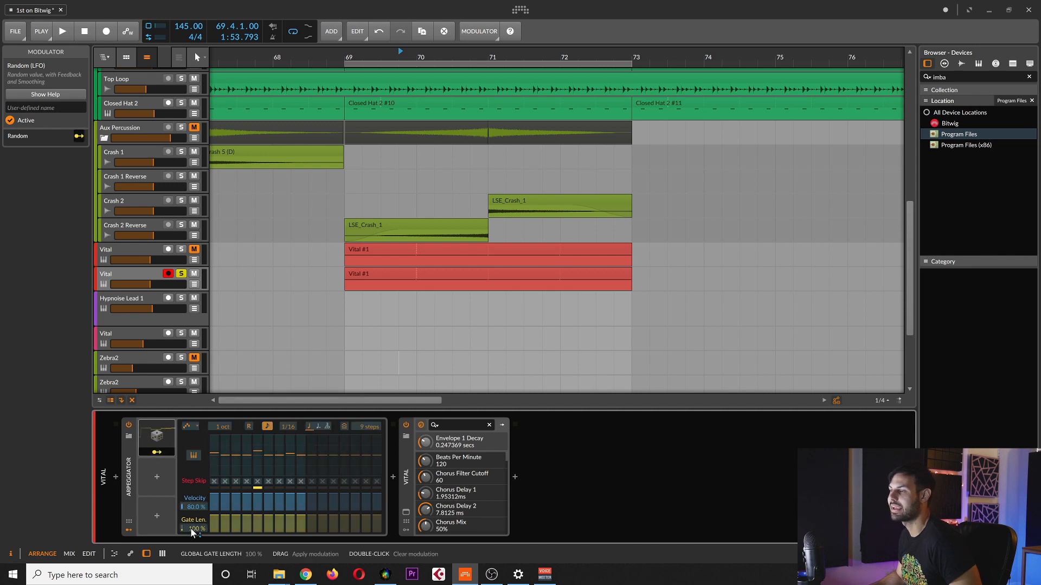
drag(191, 529, 191, 537)
drag(365, 430, 365, 409)
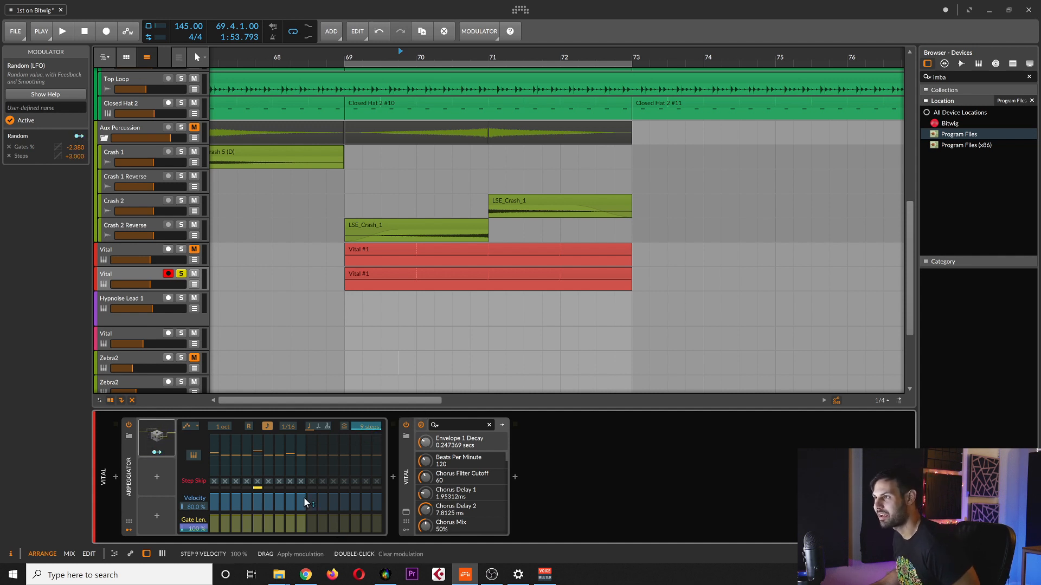
click(160, 452)
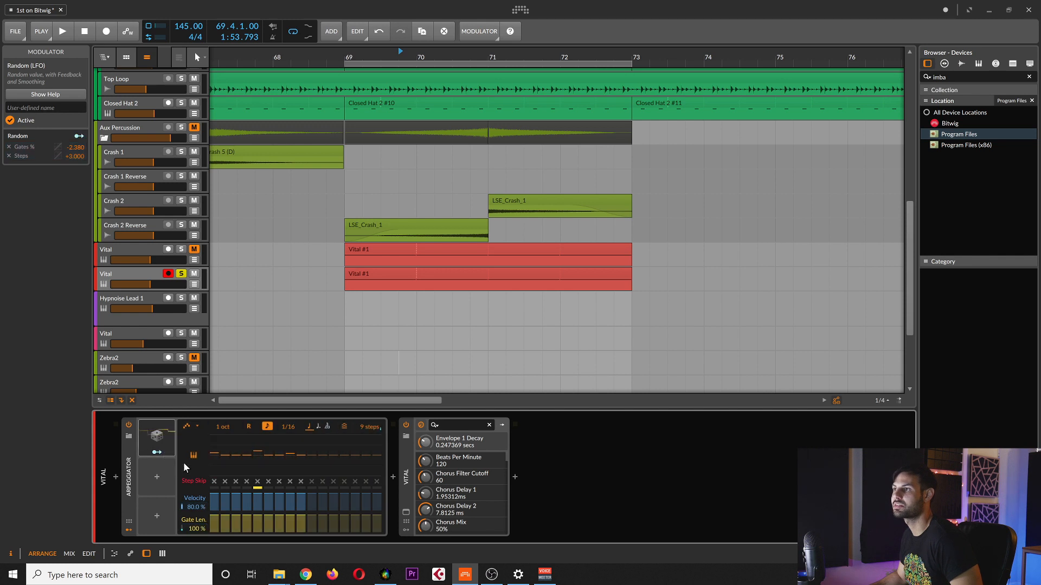
Step: Set the Random modulator's timebase to 16th note and compare its settings with the muted Vital track's Arpeggiator
click(173, 437)
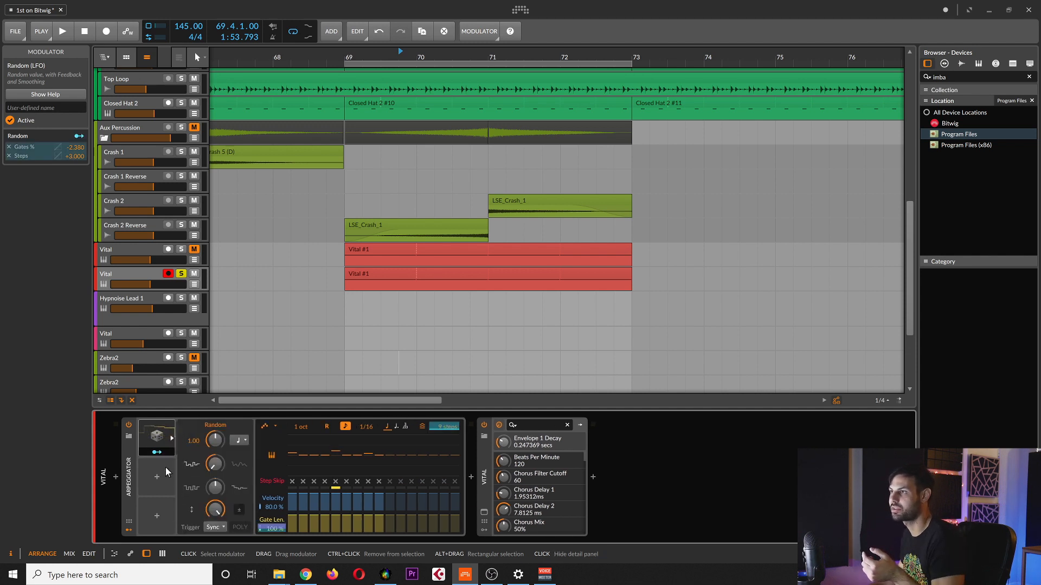
click(240, 442)
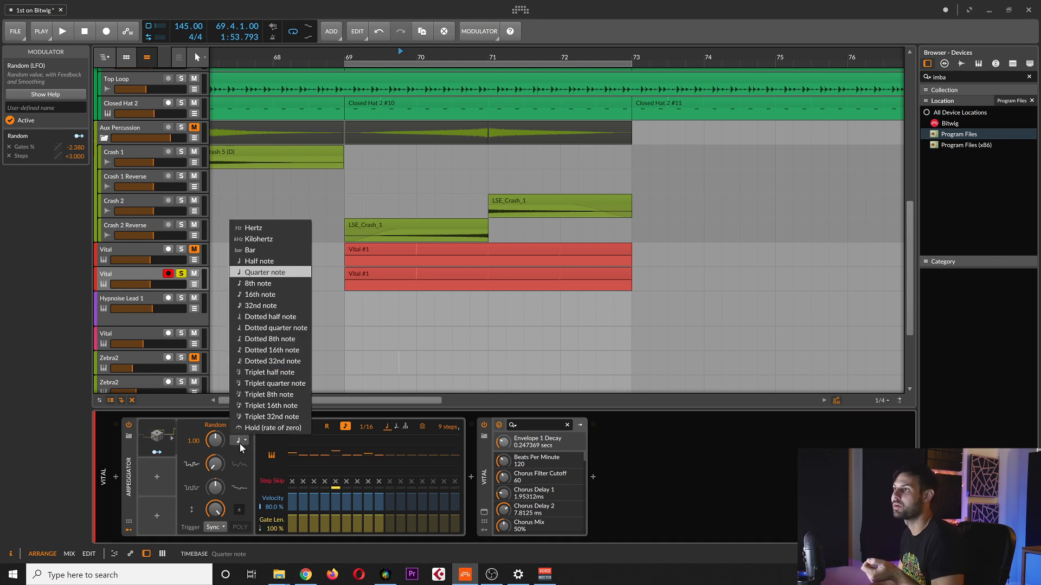
click(270, 300)
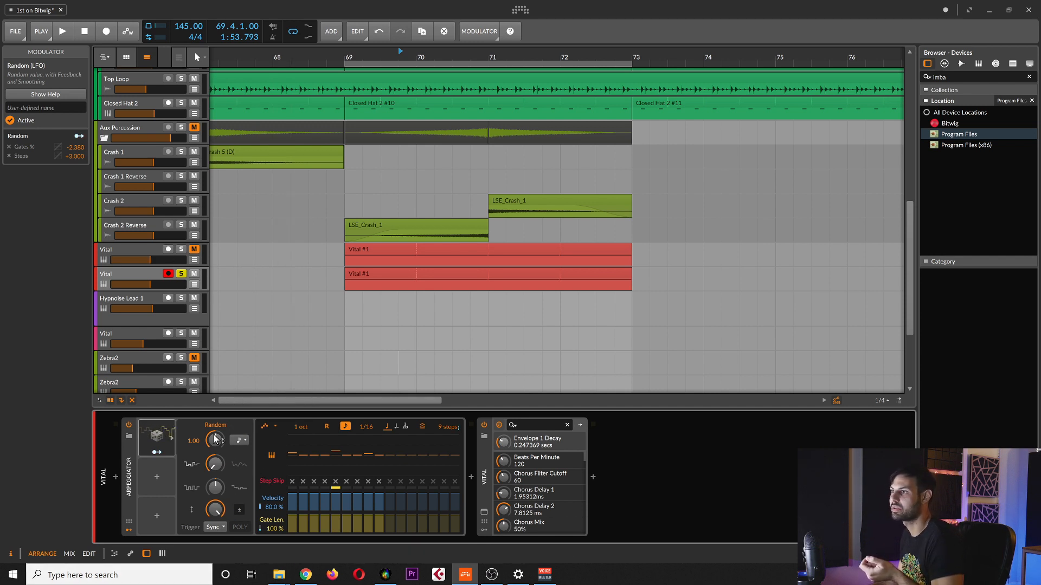
click(132, 250)
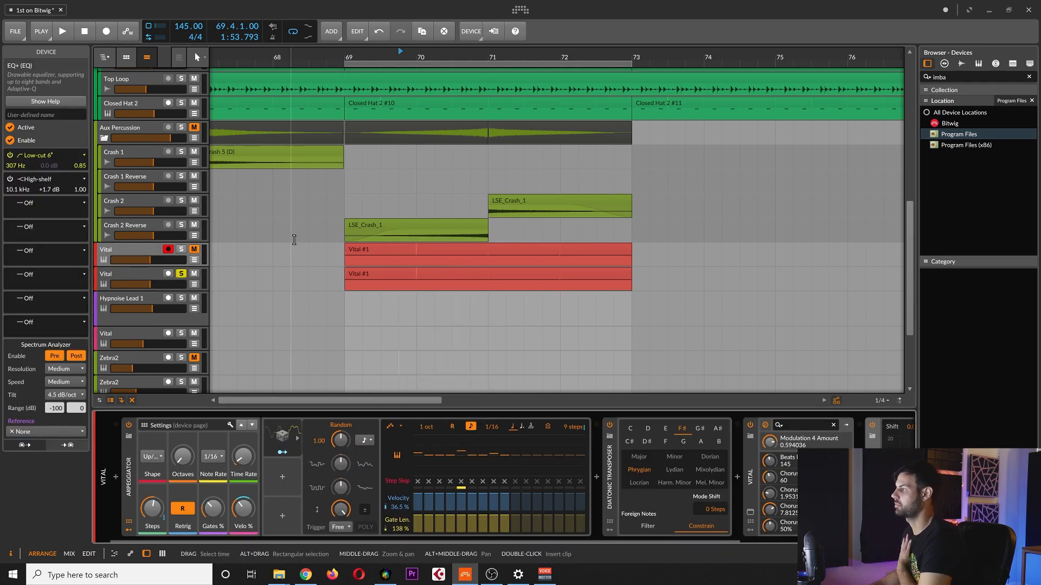
click(132, 275)
click(157, 436)
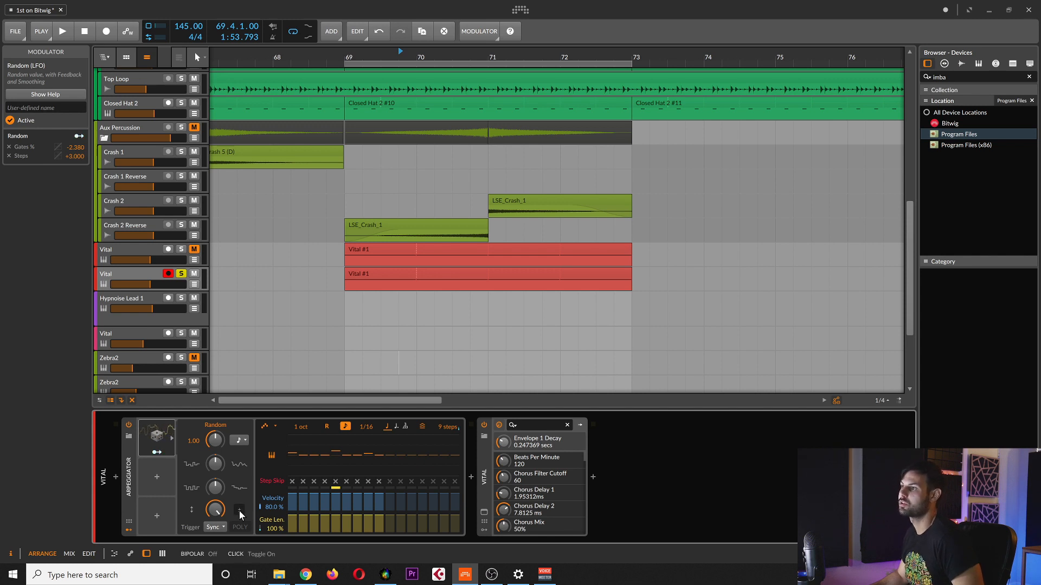
Step: Show the Arpeggiator's remote controls and set its Gates % to 108 %
click(129, 523)
click(128, 523)
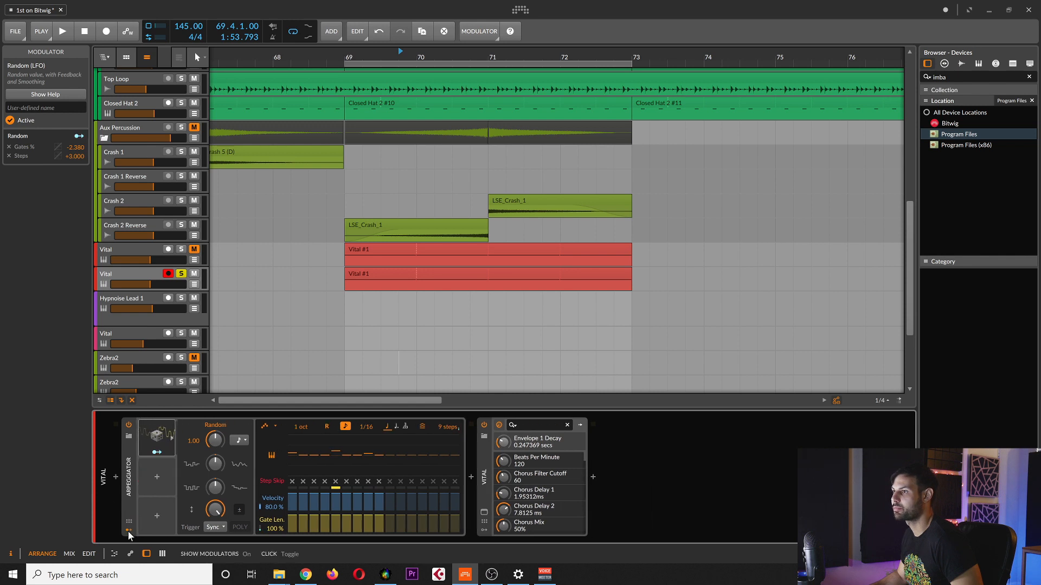
click(128, 525)
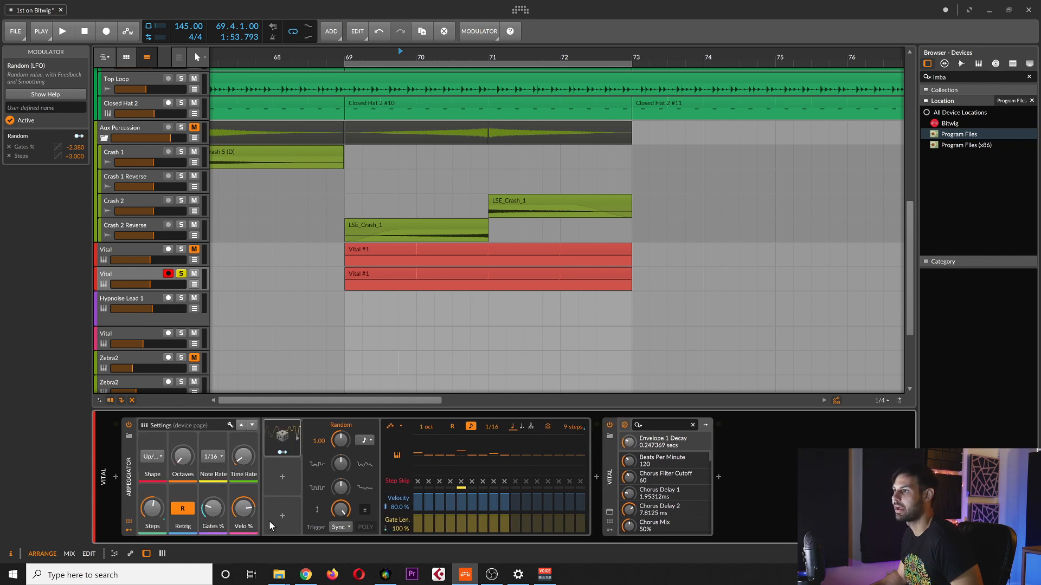
drag(213, 510, 213, 489)
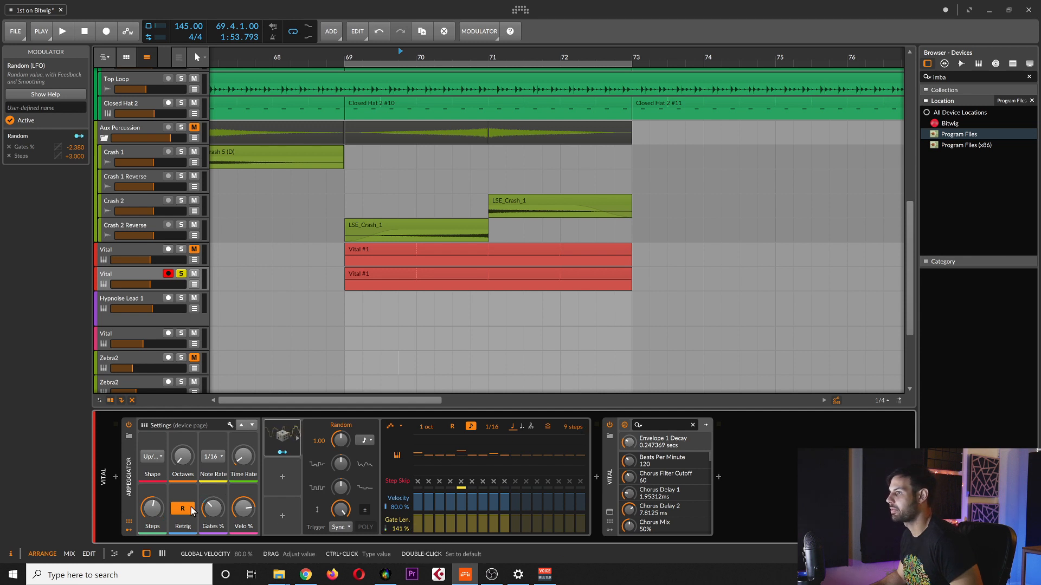
drag(214, 509, 213, 527)
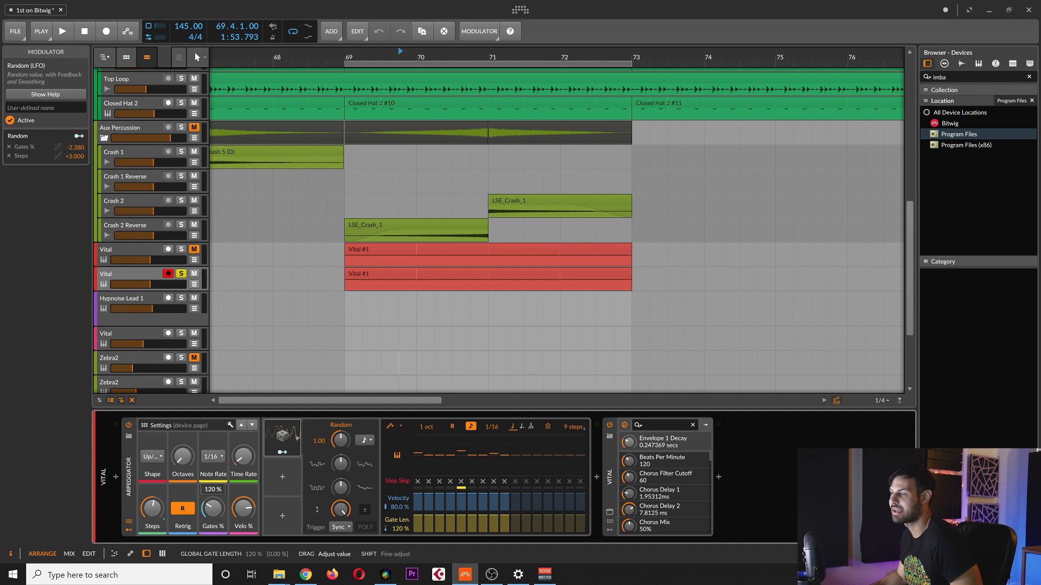
drag(213, 527, 213, 524)
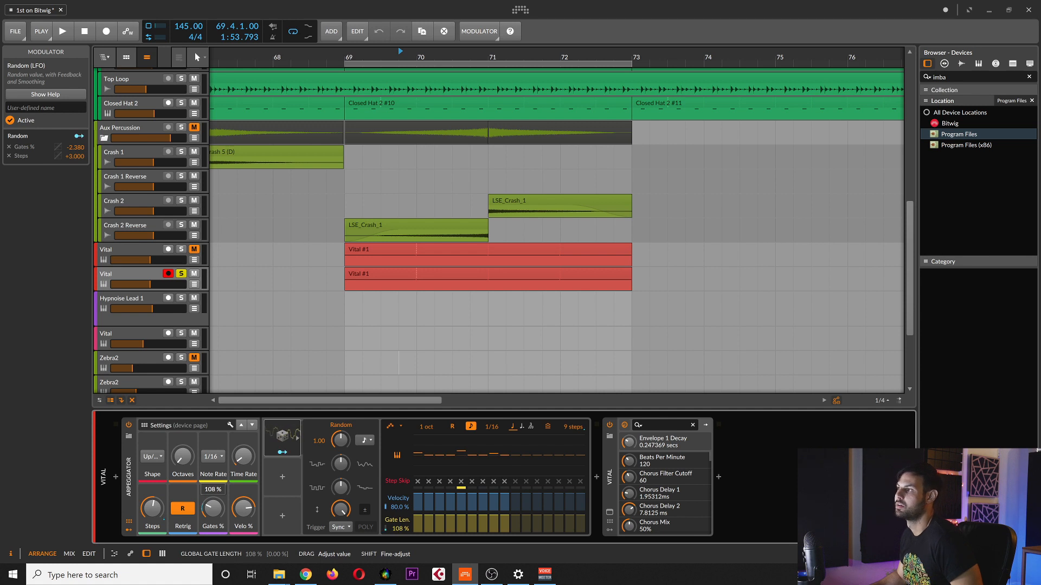
drag(214, 523, 213, 524)
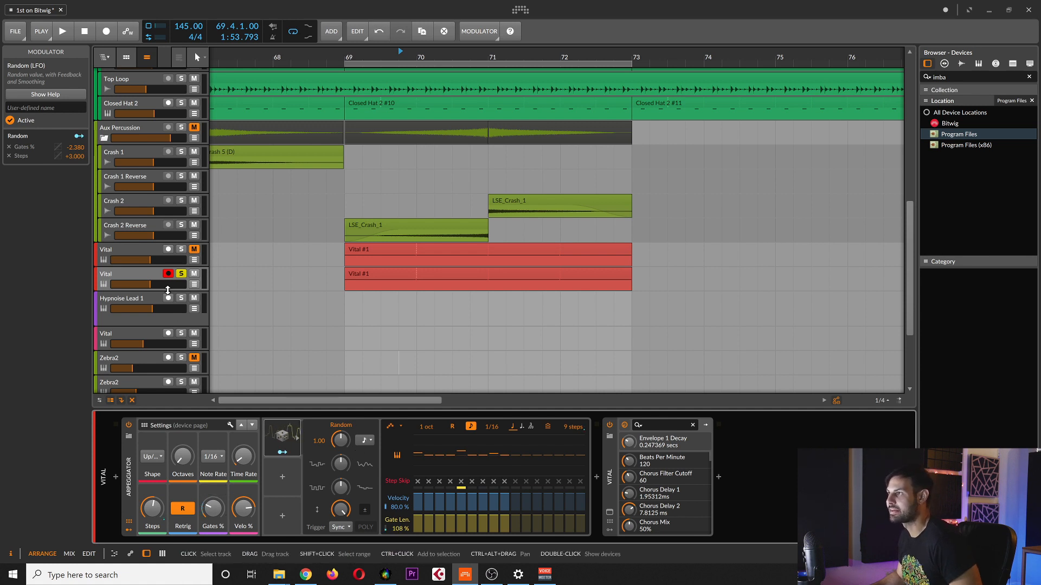
Step: Play the lower Vital track, adjusting its Arpeggiator's Random-to-Gates % modulation to -1.560 and Gates % to 164 %
click(136, 269)
key(space)
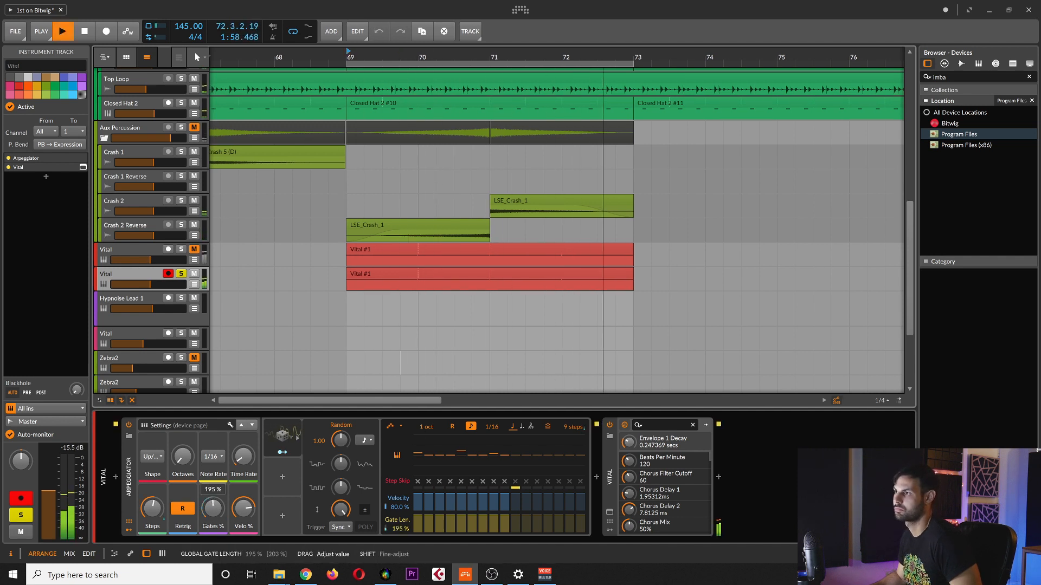
click(283, 452)
drag(398, 529, 398, 548)
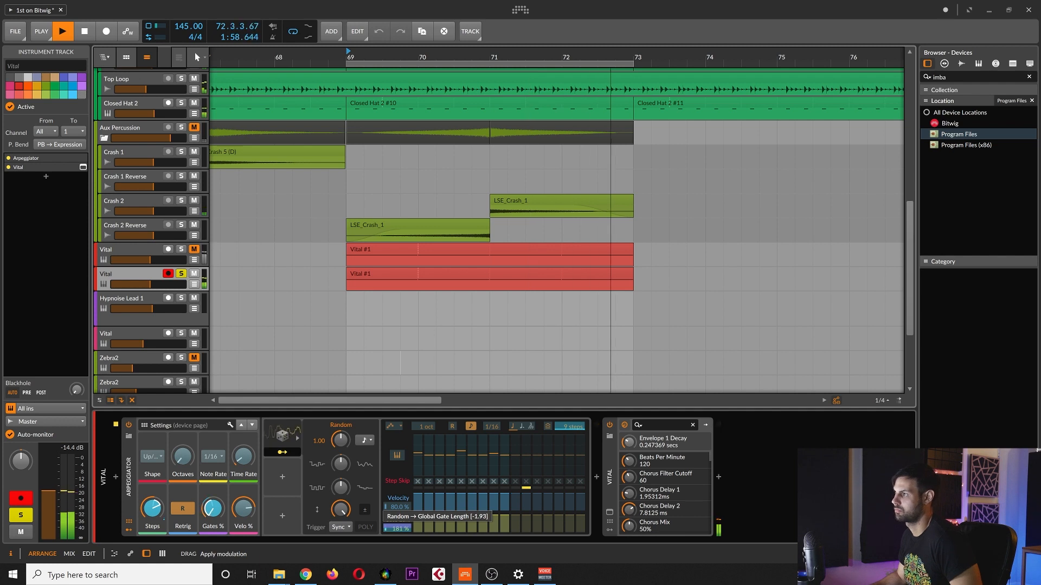
click(181, 274)
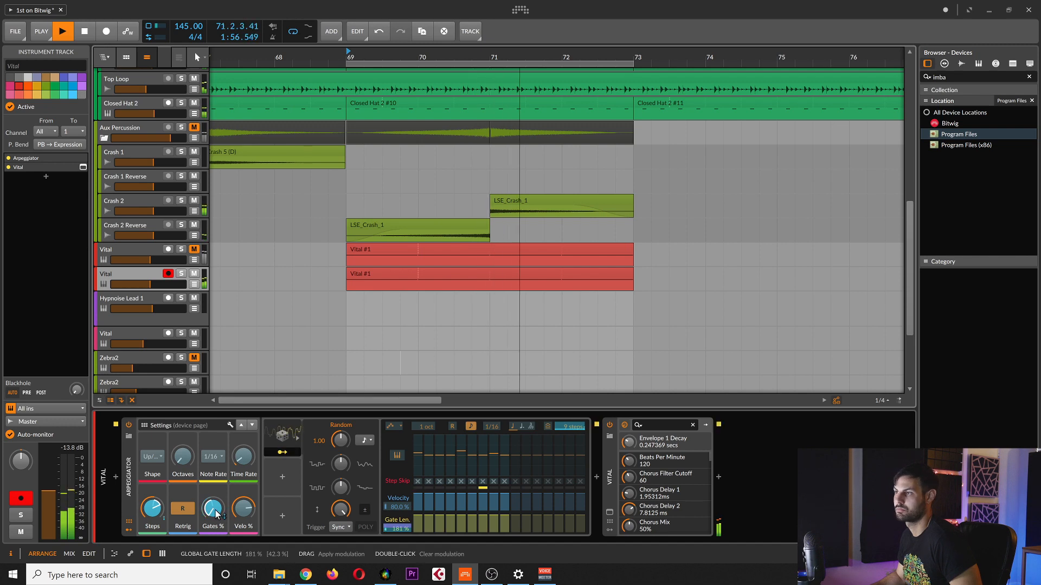
click(398, 528)
key(space)
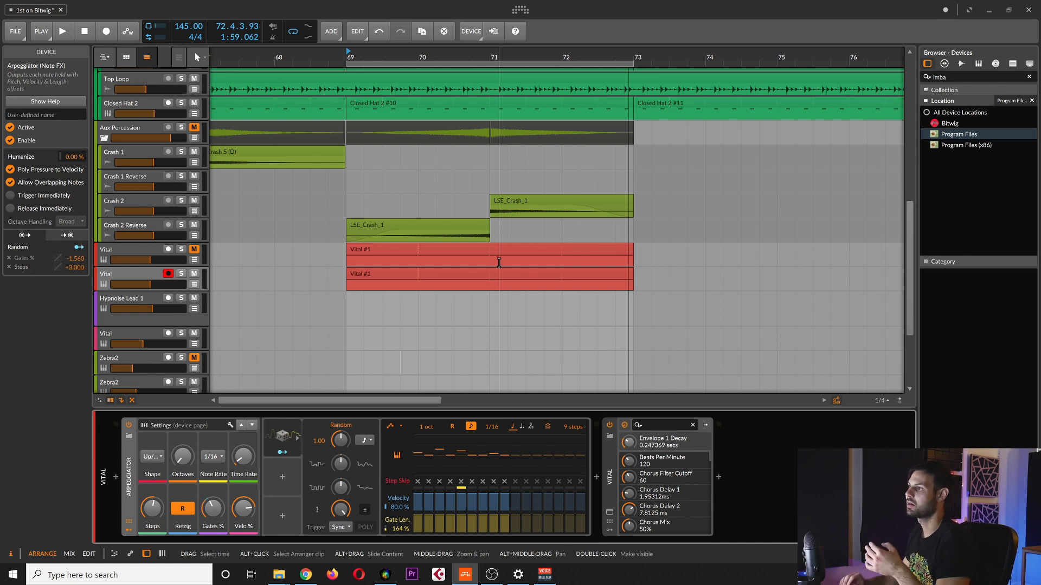
Step: Look over the modulators available for the Arpeggiator's next free slot without inserting one
double_click(282, 478)
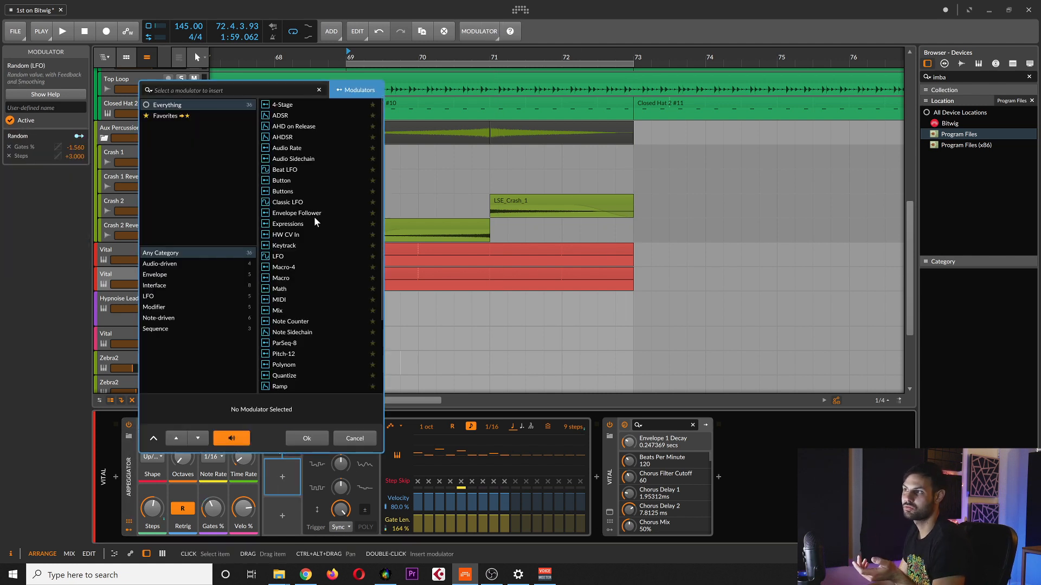
click(302, 441)
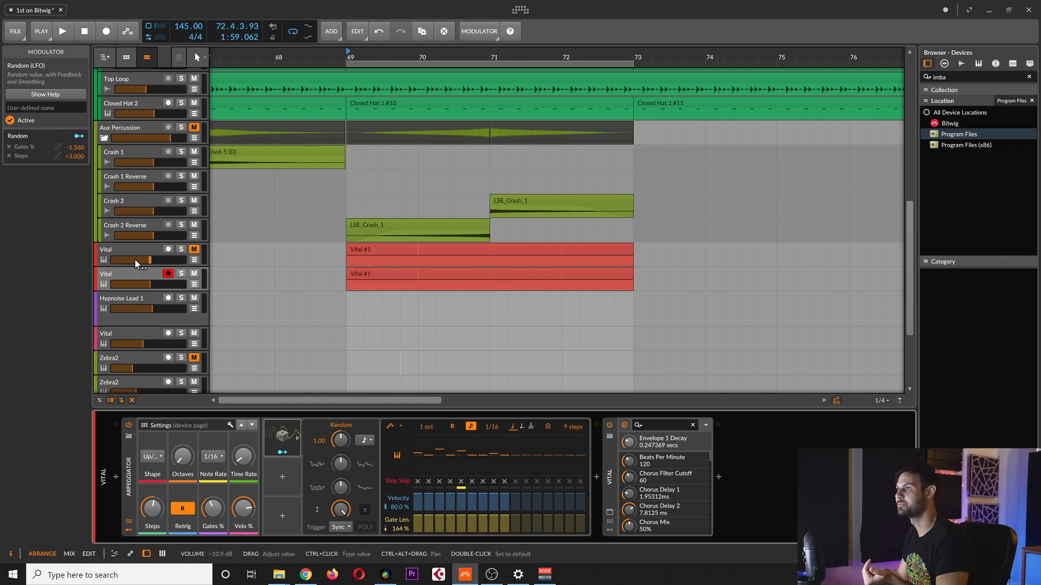
Step: Insert a Diatonic Transposer between the Arpeggiator and Vital, and set its scale to F# Minor
click(596, 476)
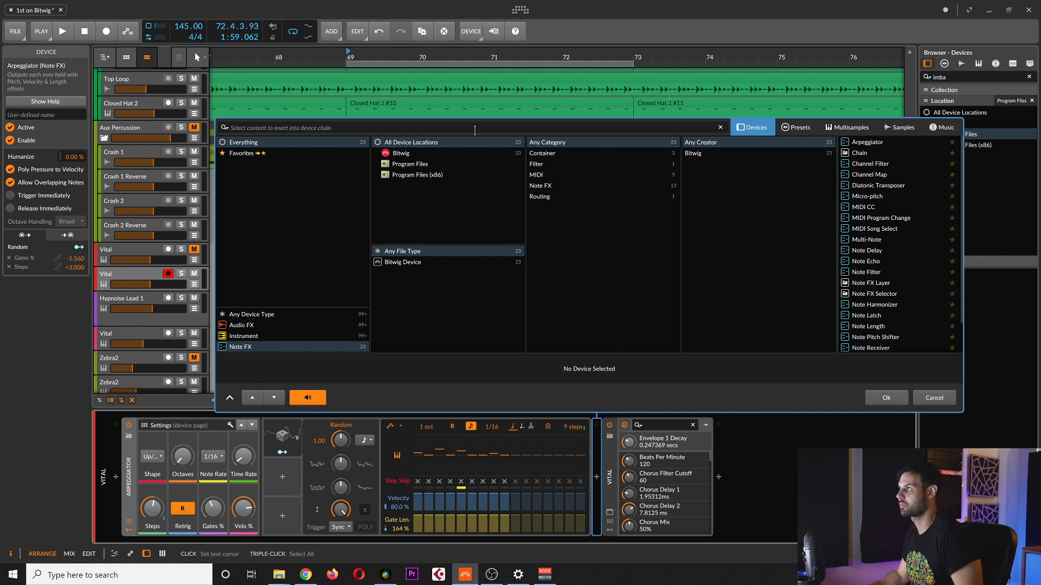
text(diatoni)
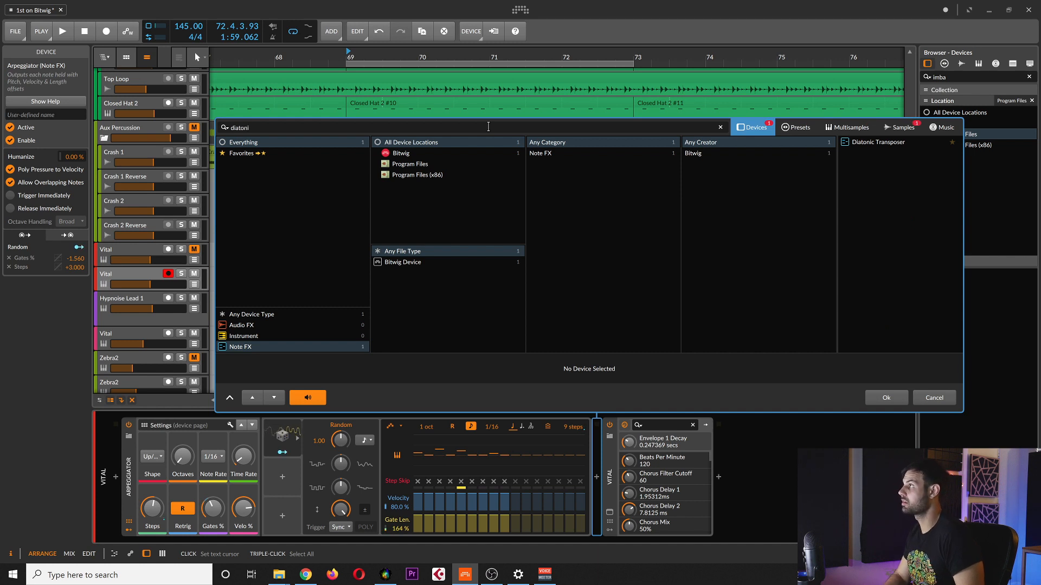
double_click(882, 144)
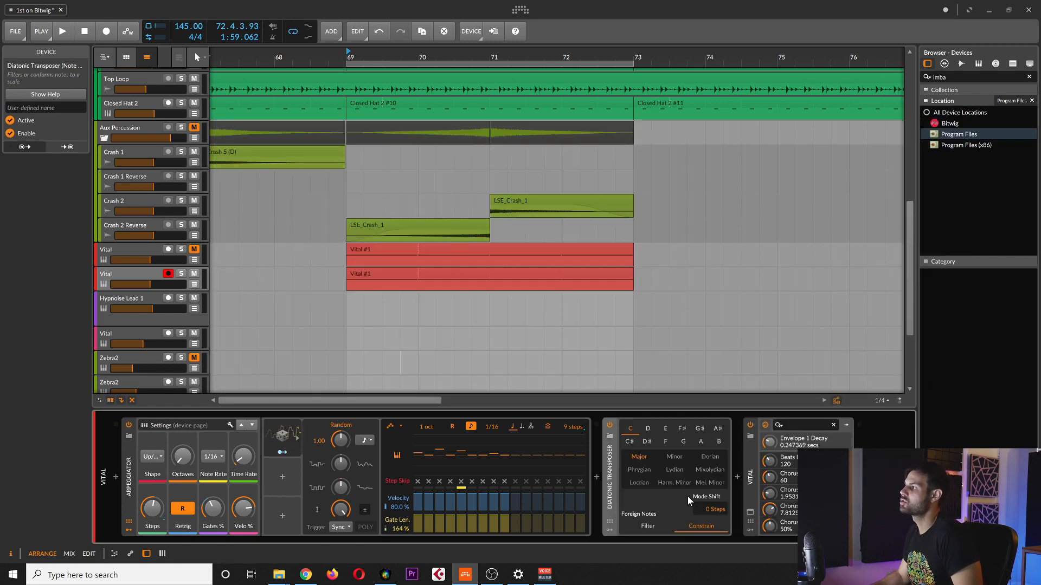
click(682, 429)
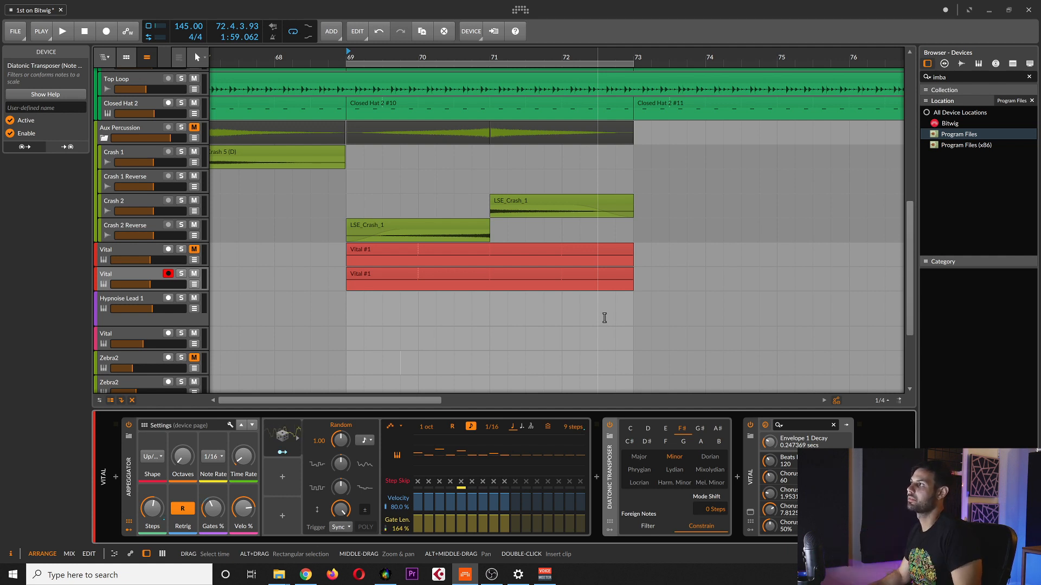
Step: Play the soloed lower Vital track through the Diatonic Transposer, trying the Phrygian mode before returning to Minor
click(563, 275)
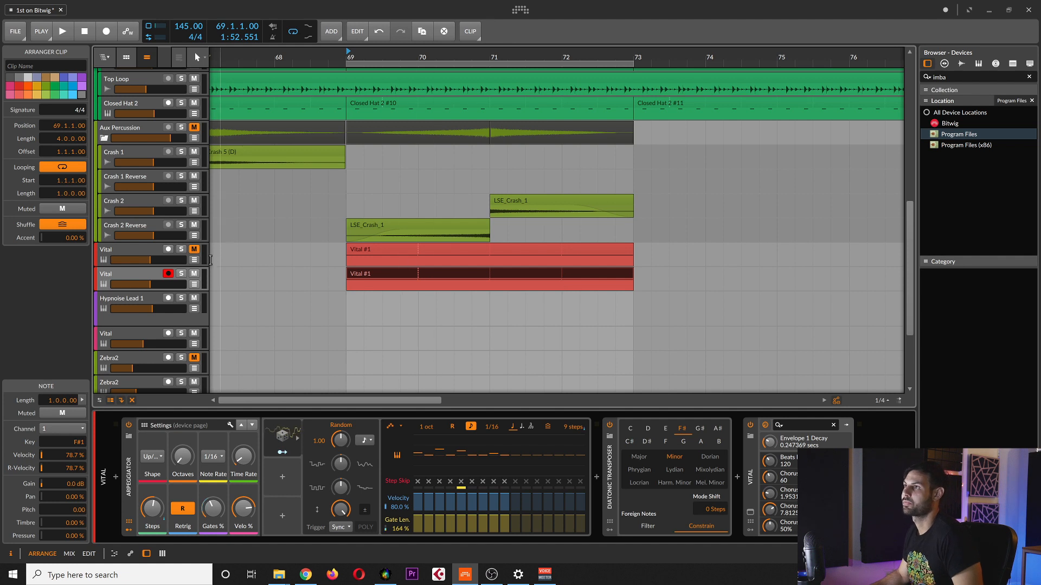
click(182, 274)
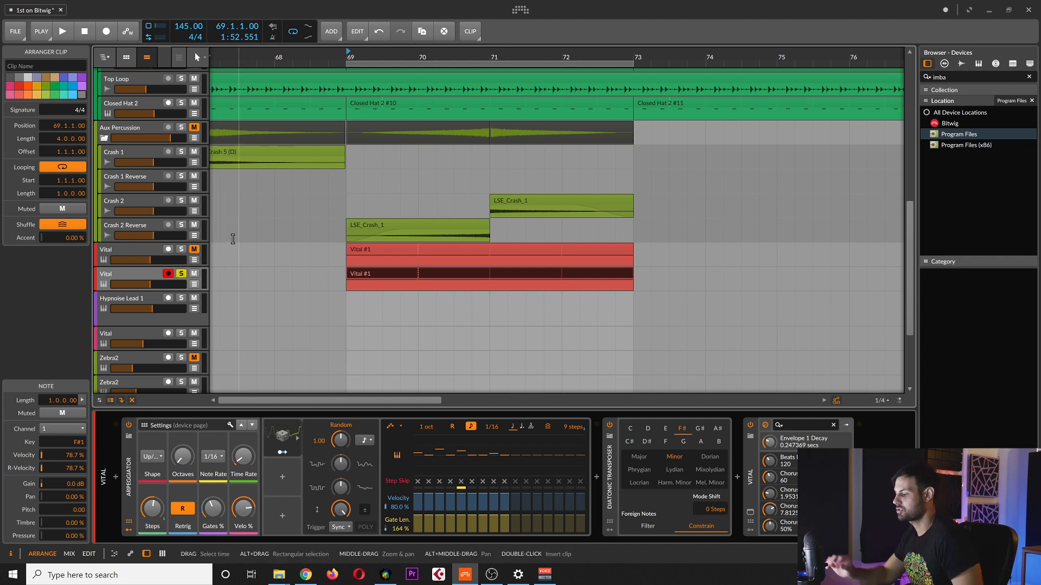
key(space)
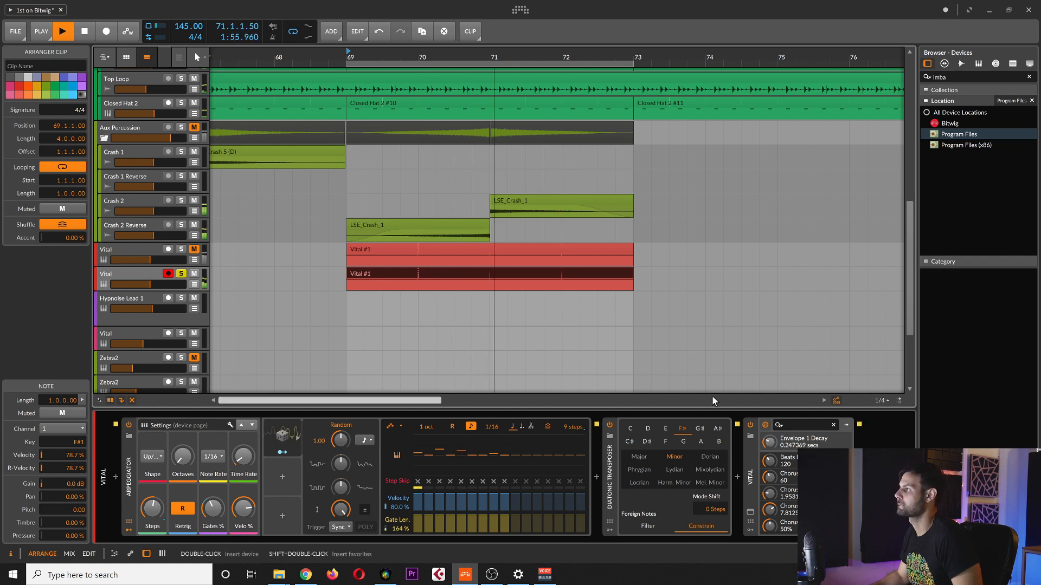
click(639, 470)
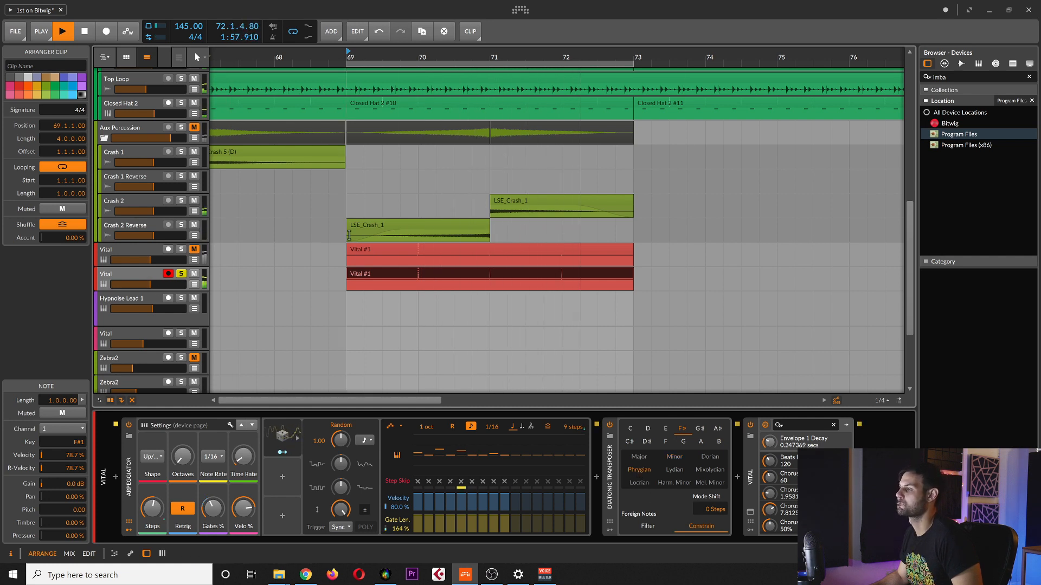
click(675, 457)
Step: Hear the lower Vital track unsoloed in the full mix, raise its volume slightly and stop playback
click(387, 313)
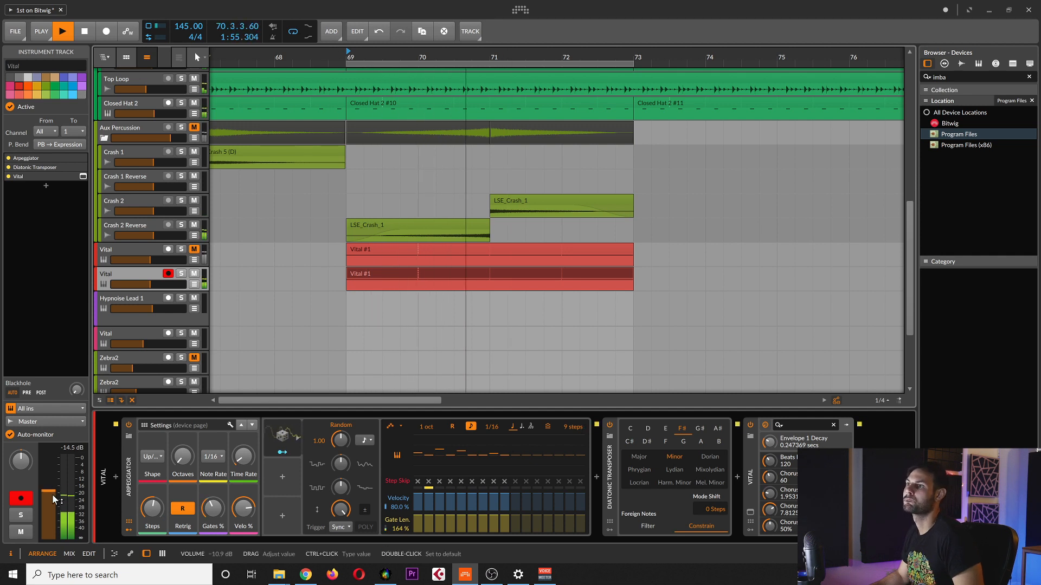
key(space)
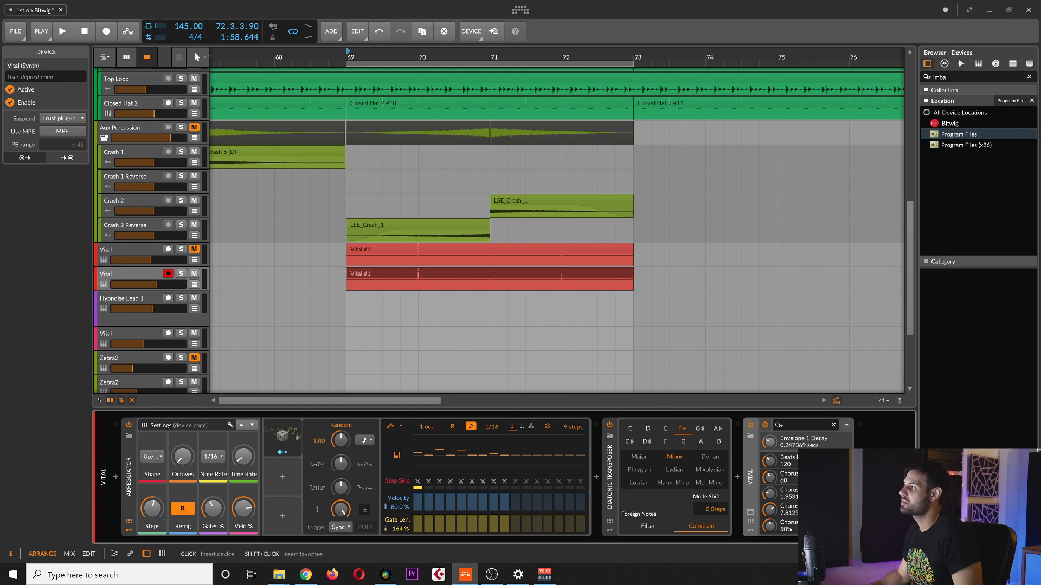
Step: Insert an EQ+ device after the Vital synth on the lower Vital track
click(859, 428)
text(eq)
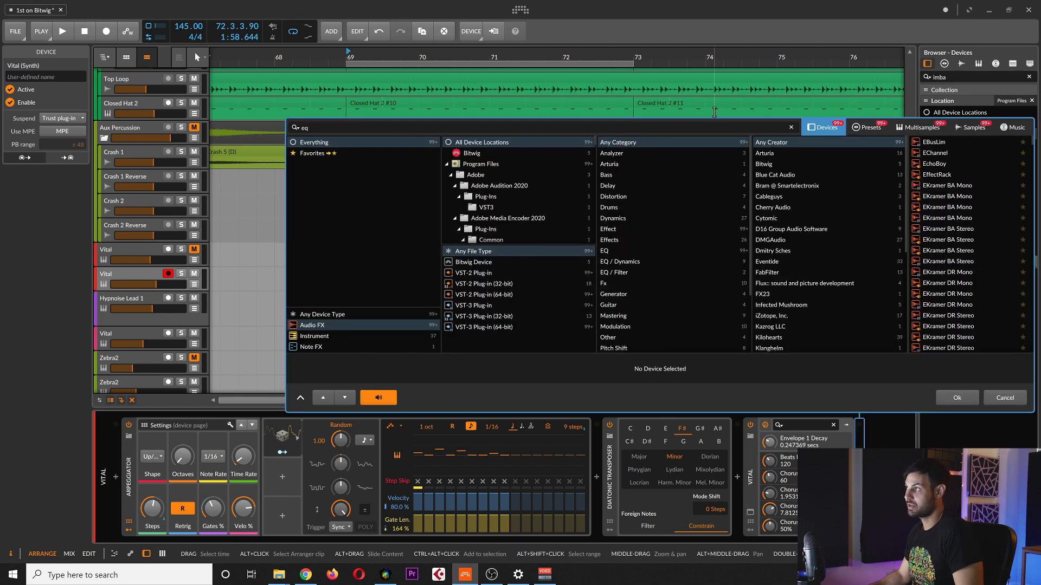
double_click(938, 163)
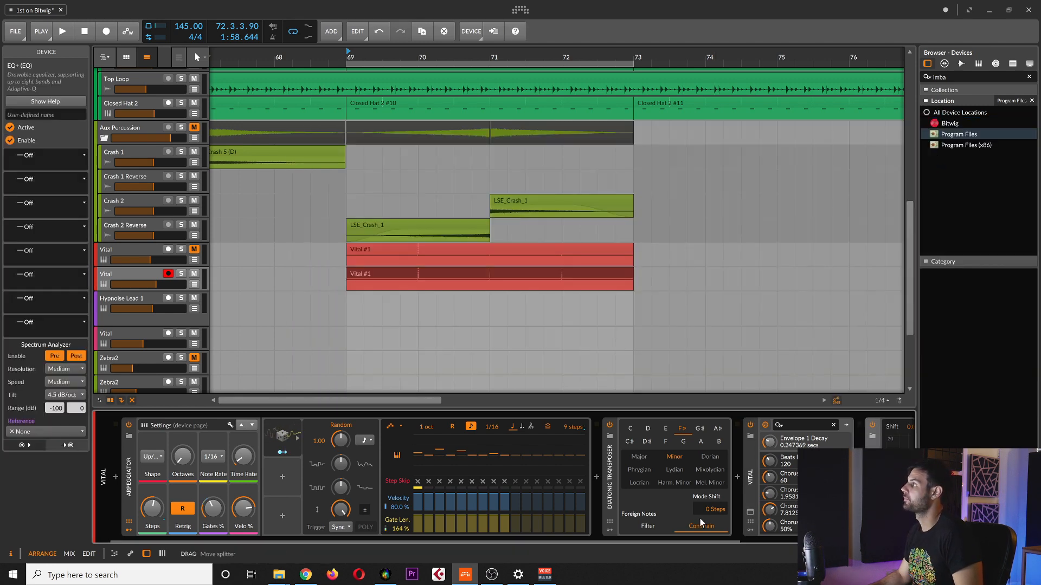
Step: Add a low-cut band at about 356 Hz in EQ+ and set its type to Low-cut 6
scroll(666, 536, down, 4)
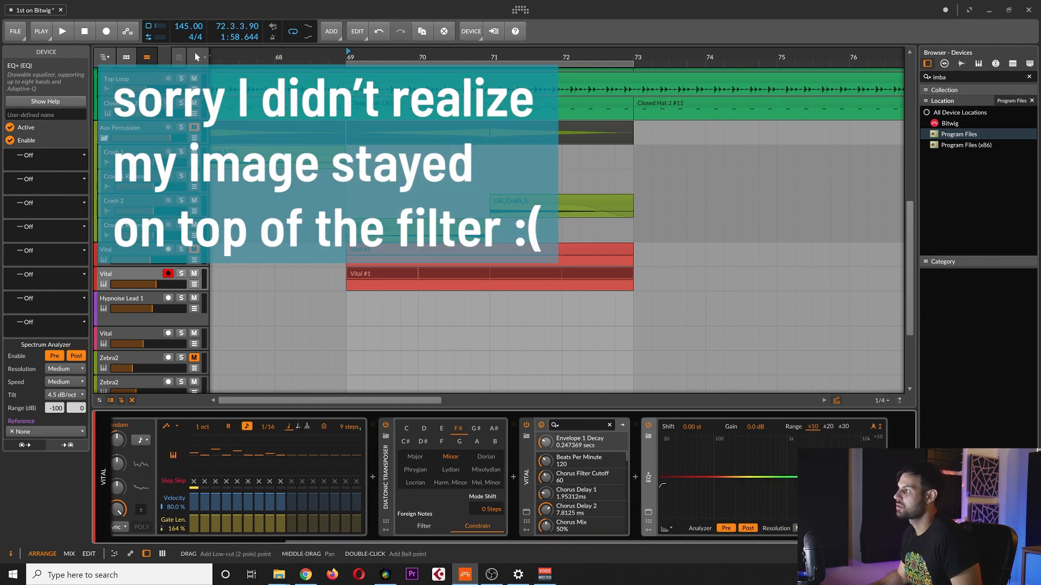
click(741, 477)
drag(741, 469, 754, 469)
click(729, 530)
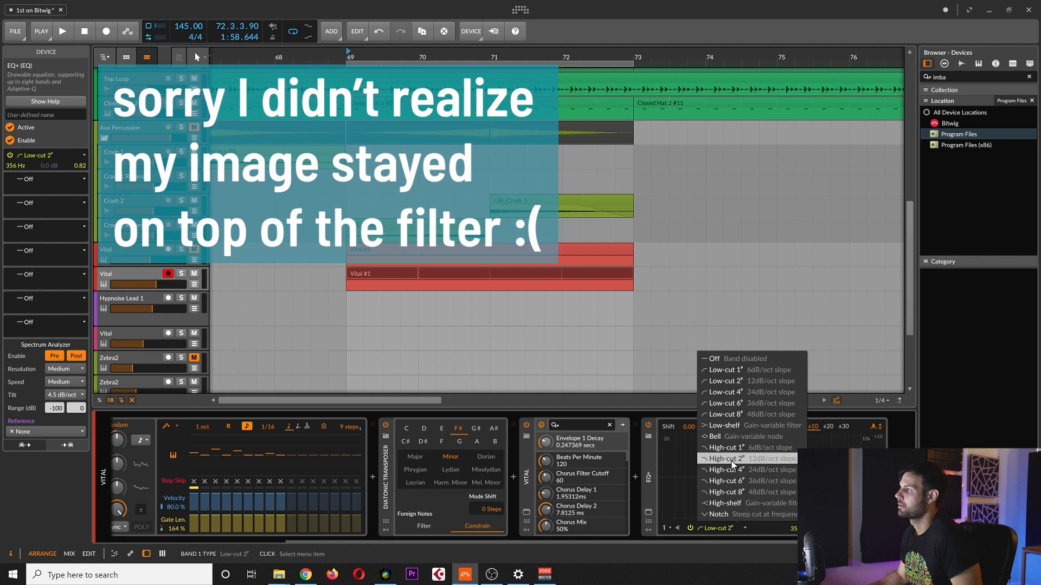
click(721, 410)
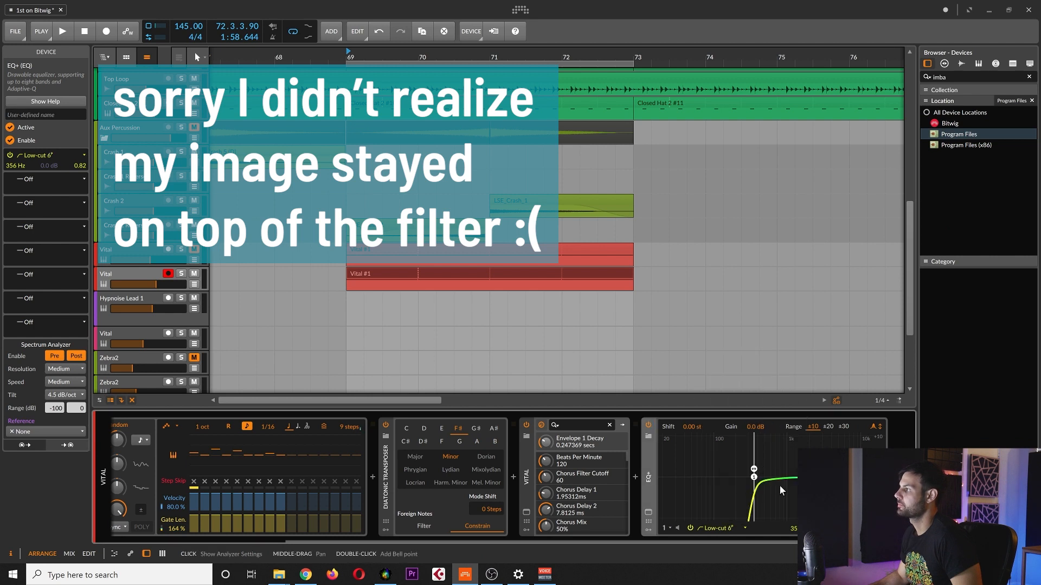
Step: Play the soloed lower Vital track and add an EQ+ bell band at about 936 Hz with -1.7 dB gain
click(146, 272)
click(181, 273)
key(space)
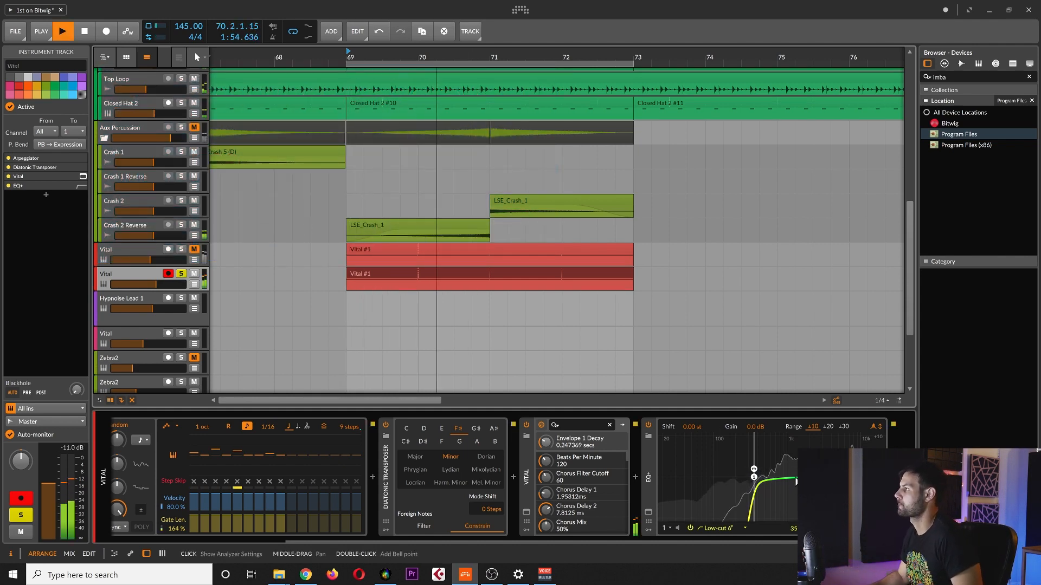
double_click(788, 484)
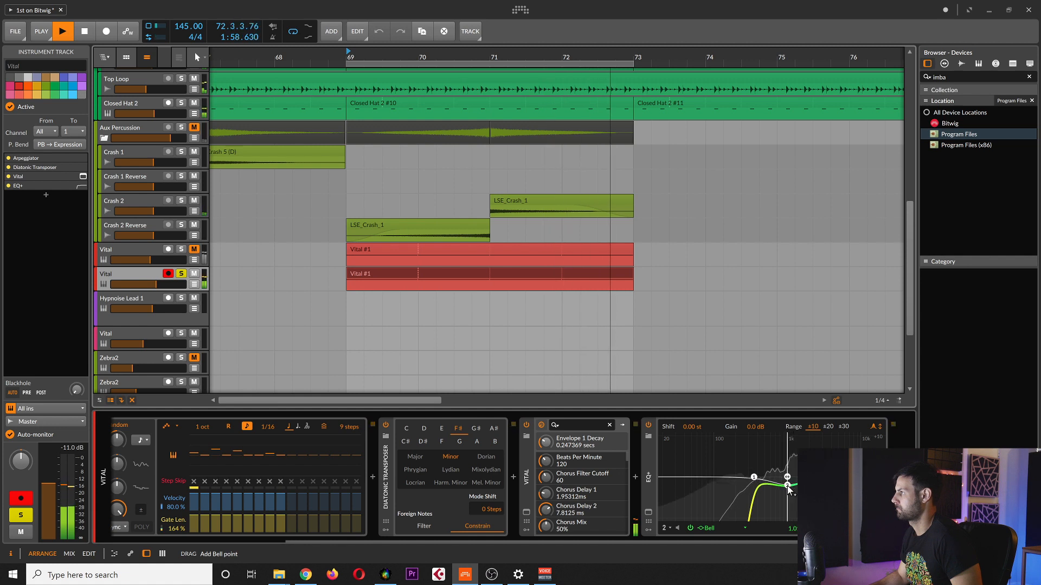
drag(787, 485, 785, 483)
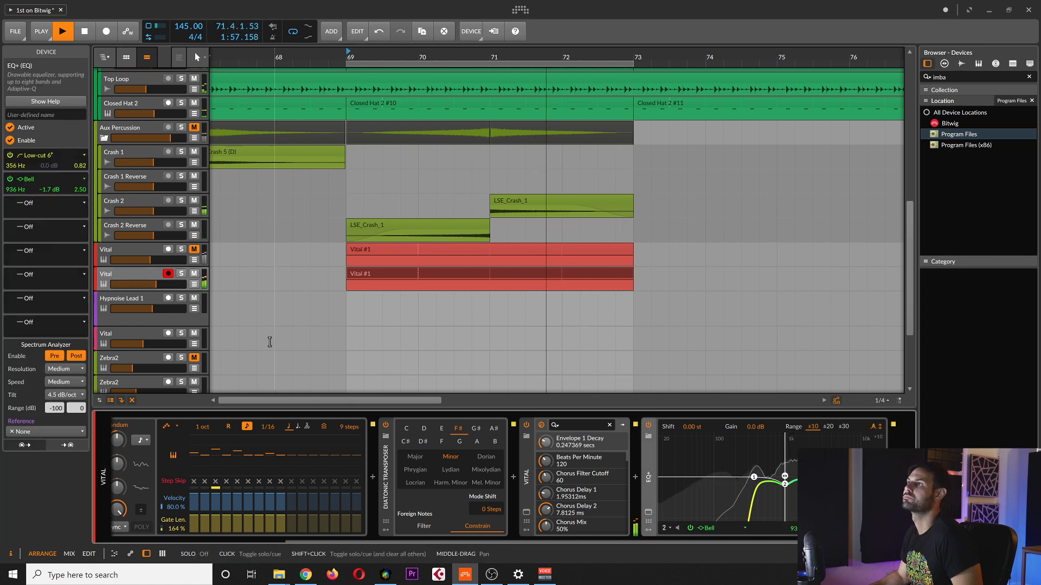
Step: Raise the EQ+ low-cut band's frequency to about 395 Hz during playback
click(754, 477)
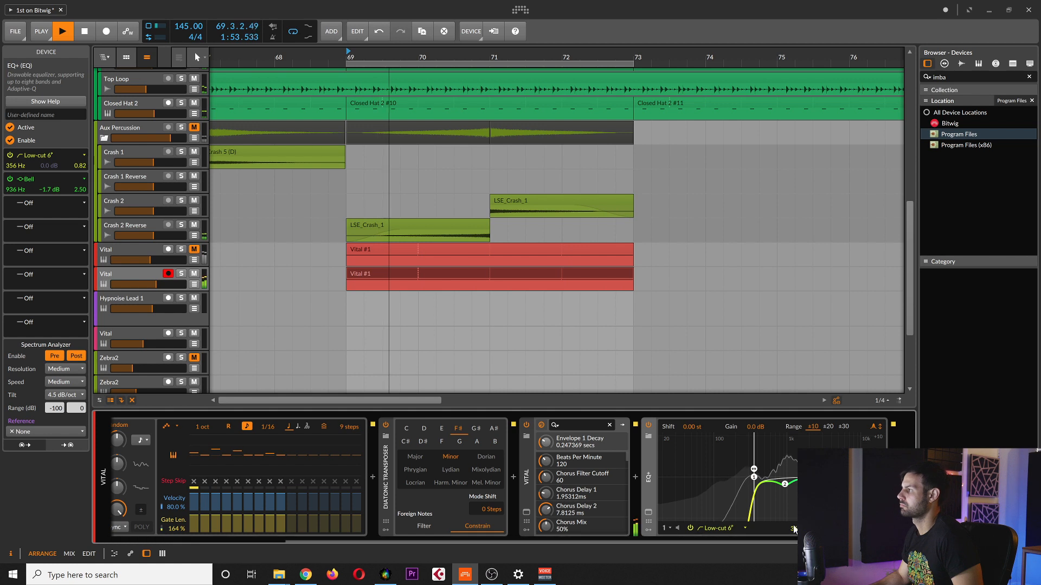
drag(797, 529, 755, 481)
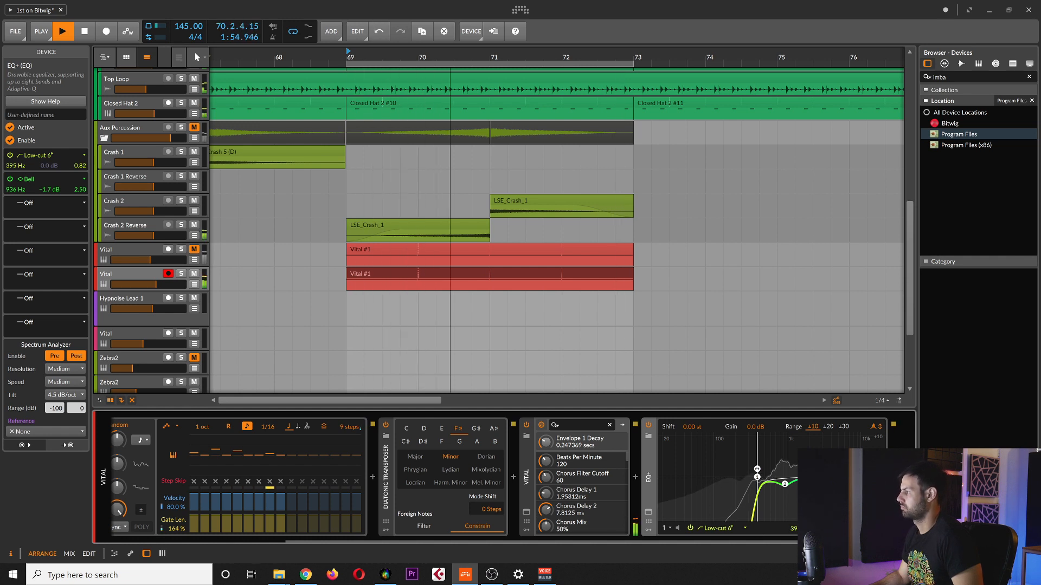
click(491, 574)
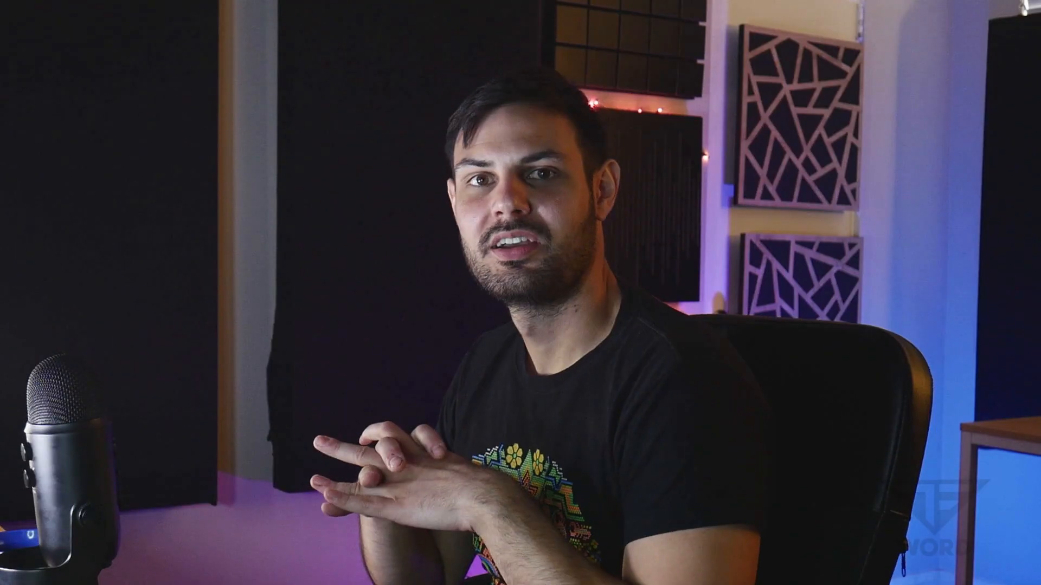